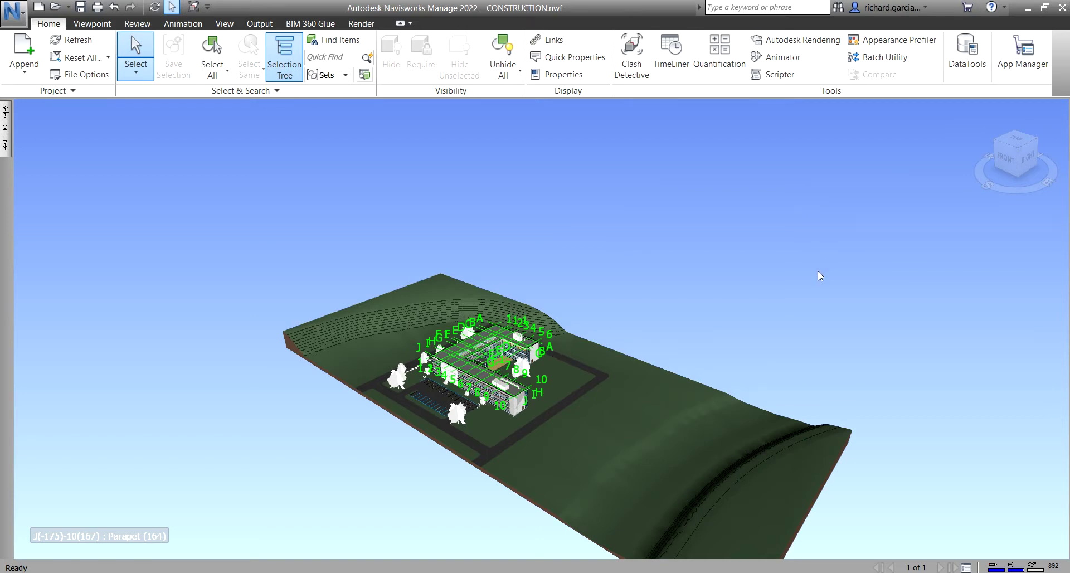
Step: Zoom in and view the building's front, right and back elevations from the ViewCube
scroll(450, 396, up, 5)
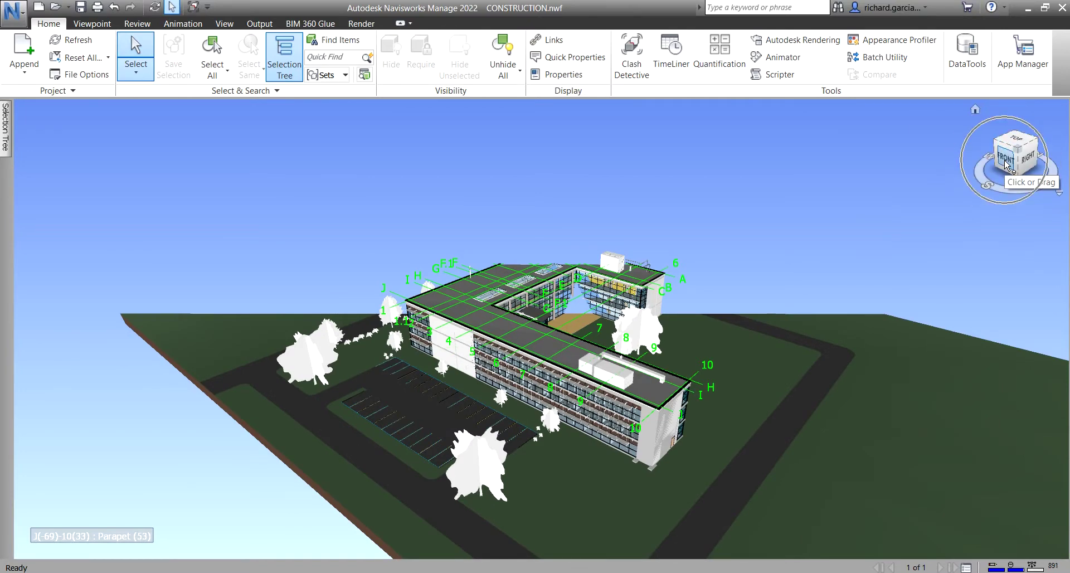
click(1006, 163)
scroll(475, 330, up, 3)
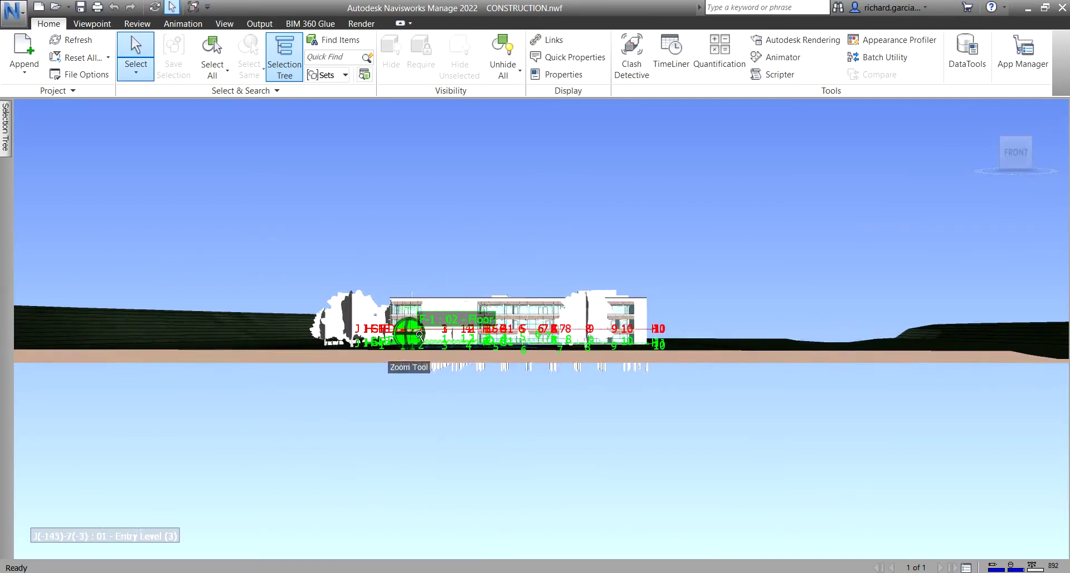
scroll(475, 330, up, 1)
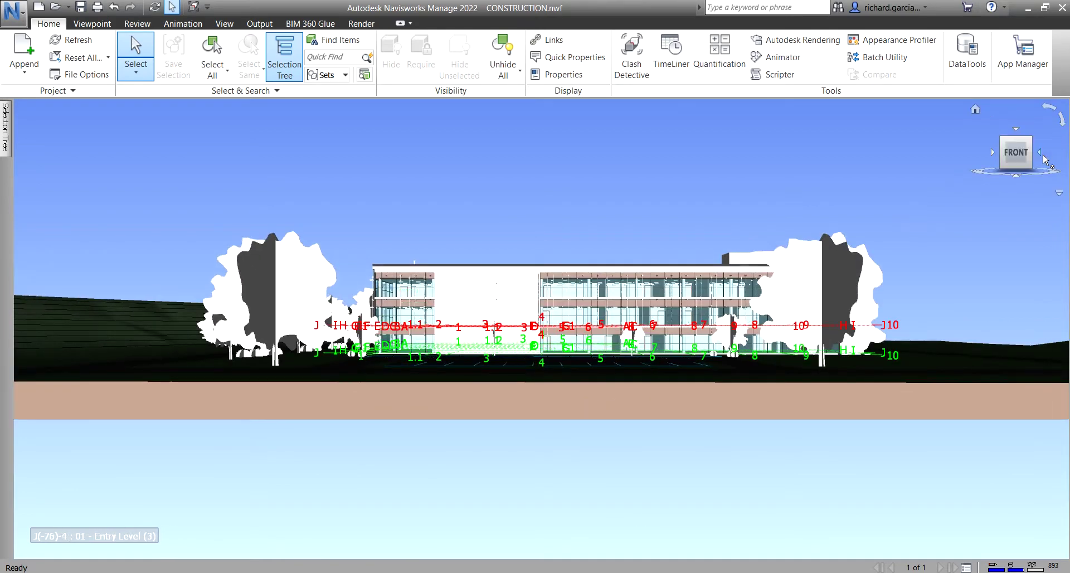
click(1041, 153)
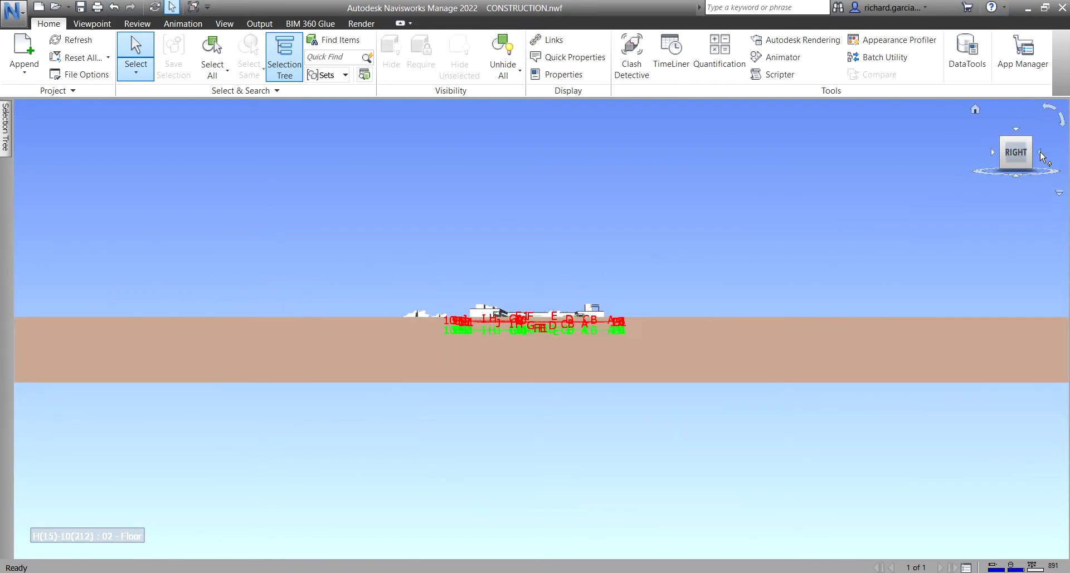
click(1041, 154)
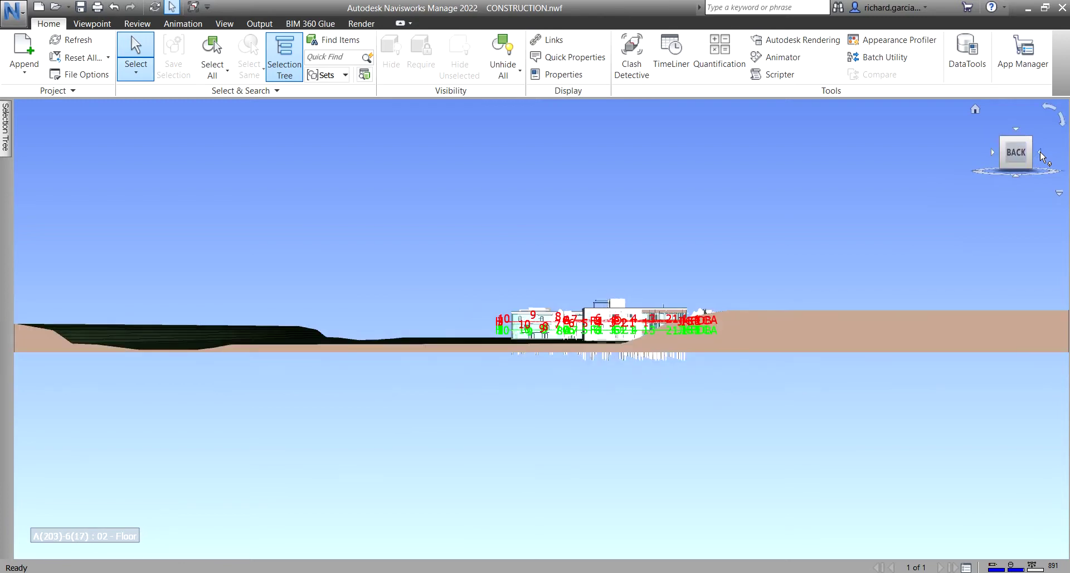
Step: Switch through ViewCube corner views, ending on the top-left-front isometric view
click(1006, 144)
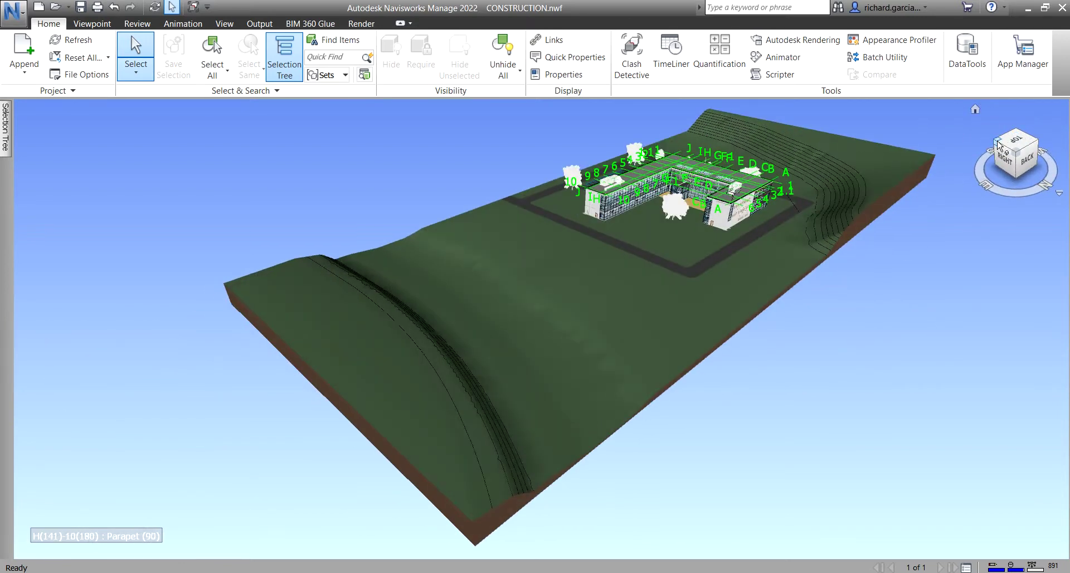
click(998, 143)
click(998, 144)
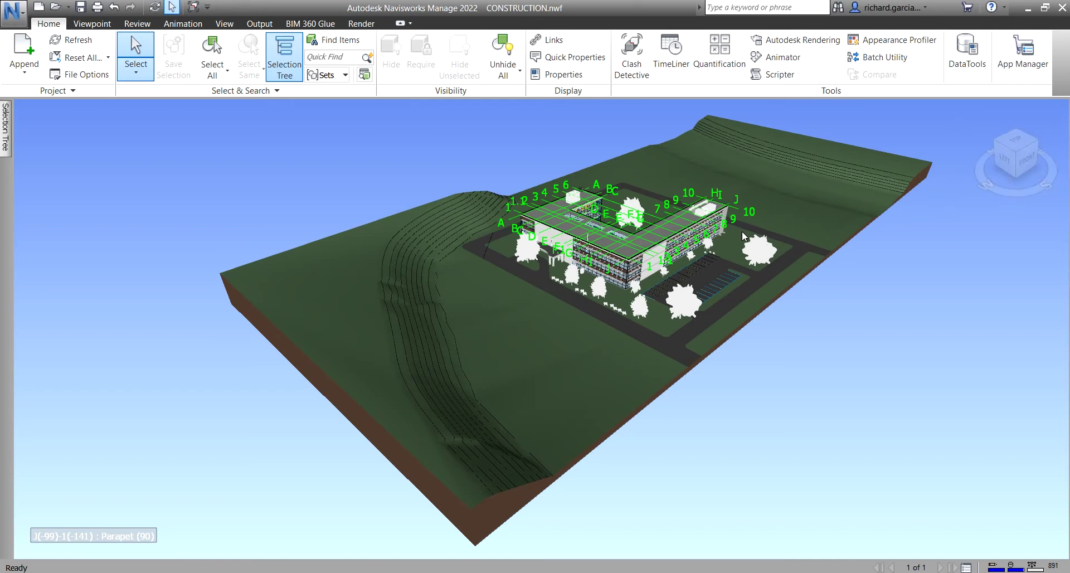
Step: Orbit around the site with ViewCube and Orbit drags, ending on an oblique building view
mouse_move(1018, 160)
mouse_down()
mouse_move(1025, 150)
mouse_move(1024, 162)
mouse_up()
shift+middle_drag(679, 352, 761, 350)
mouse_move(507, 315)
shift+middle_down()
mouse_move(609, 341)
mouse_move(769, 354)
mouse_move(563, 357)
mouse_move(729, 341)
mouse_move(741, 357)
mouse_move(687, 361)
shift+middle_up()
mouse_move(415, 360)
shift+middle_down()
mouse_move(550, 348)
mouse_move(341, 352)
mouse_move(520, 370)
mouse_move(680, 365)
mouse_move(542, 335)
mouse_move(385, 352)
mouse_move(370, 387)
shift+middle_up()
Step: View the site from the top-right edge, top-front corner, top plan and right side
click(1008, 154)
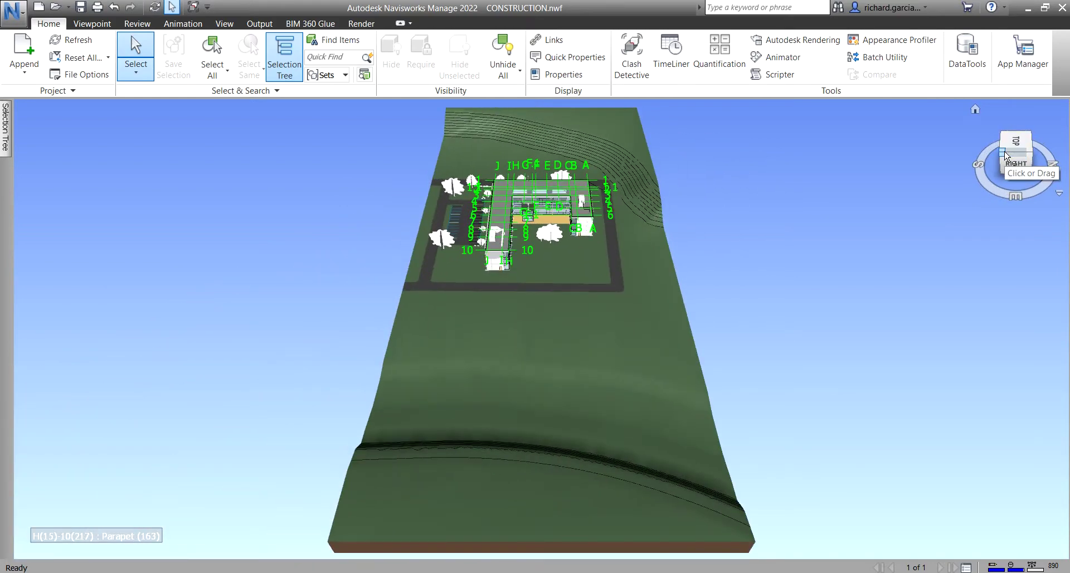
click(1006, 153)
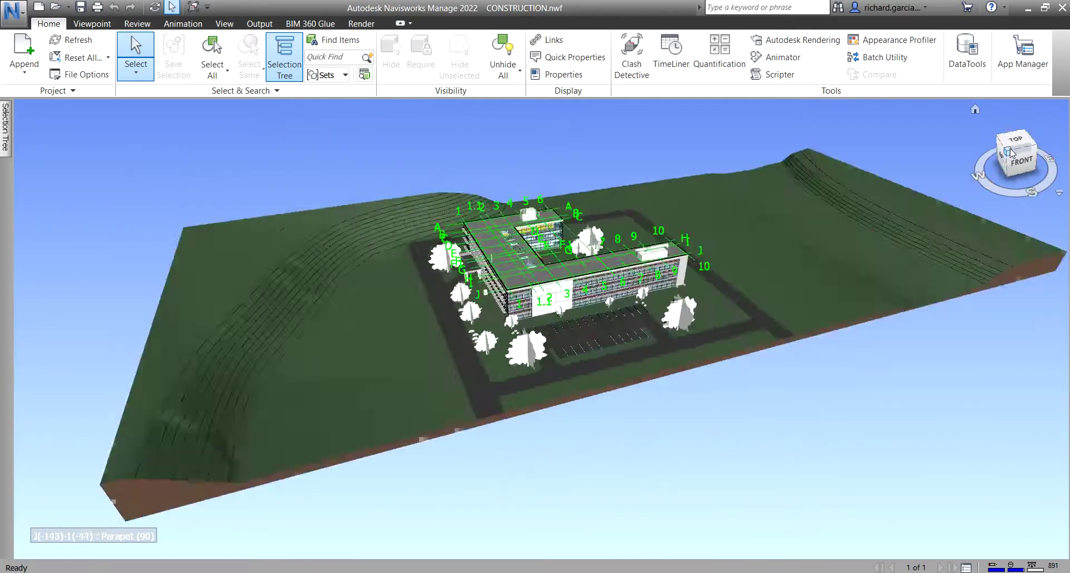
click(1015, 142)
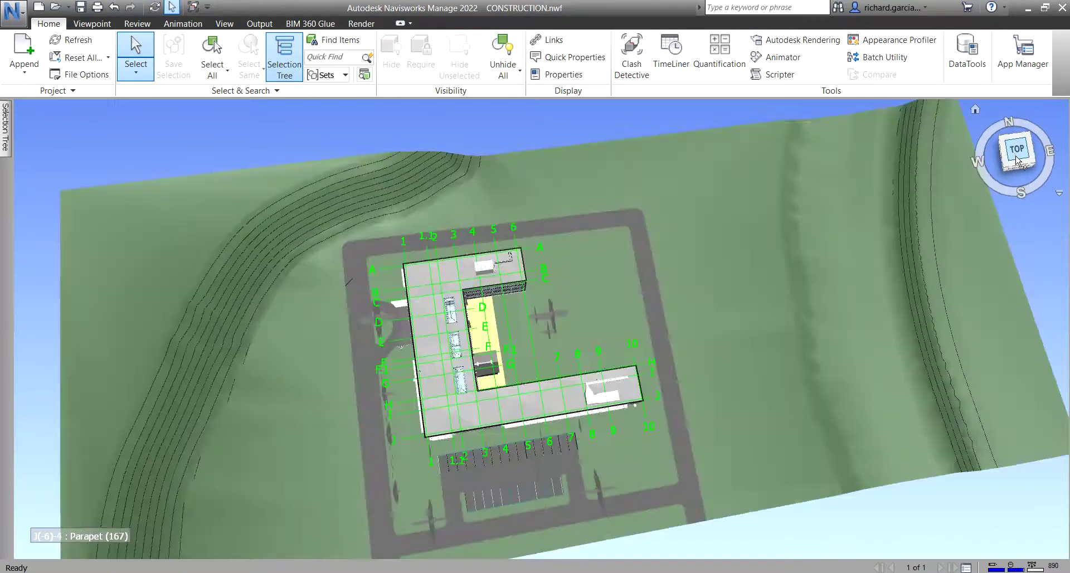
click(1050, 152)
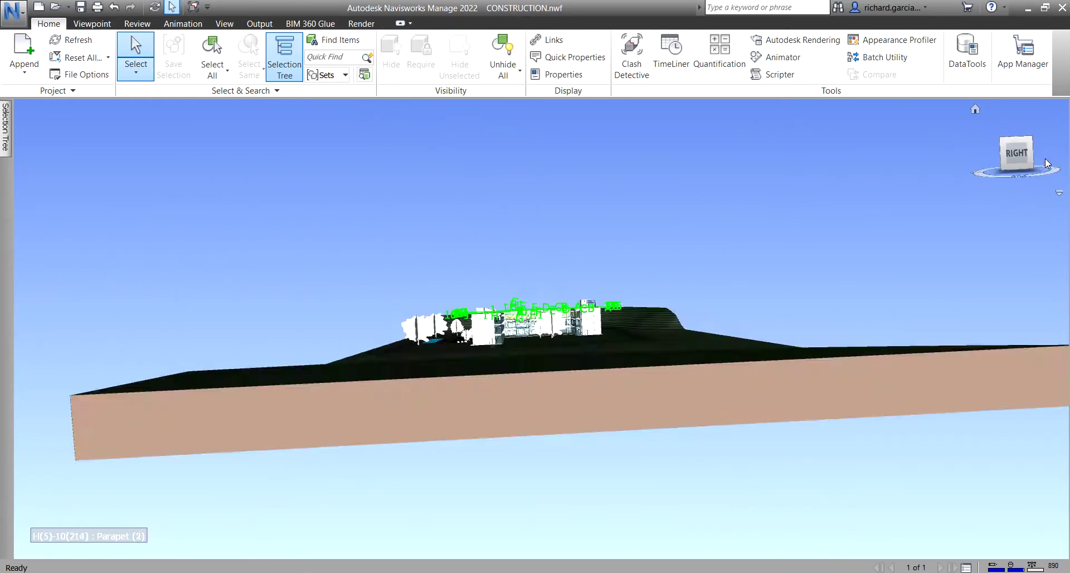
Step: Return to the top plan, roll it with the ViewCube arrows, then restore the Home view
click(1016, 133)
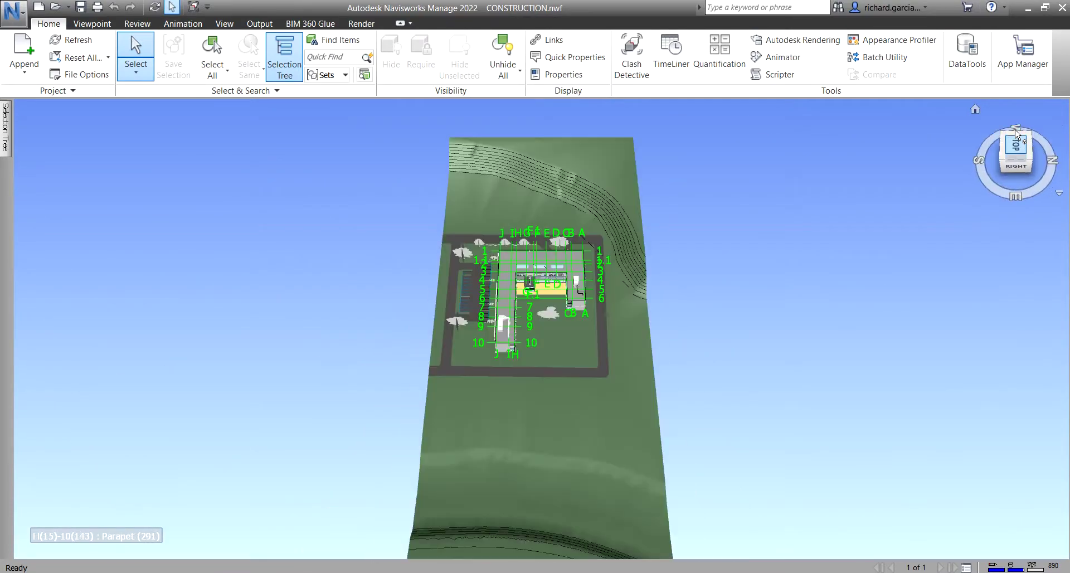
click(1046, 113)
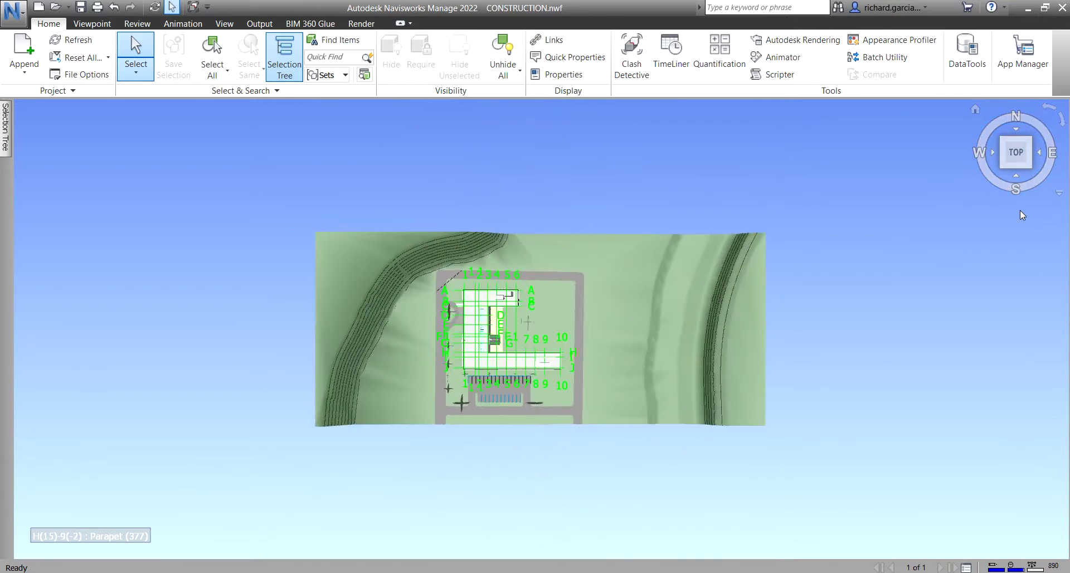
click(975, 110)
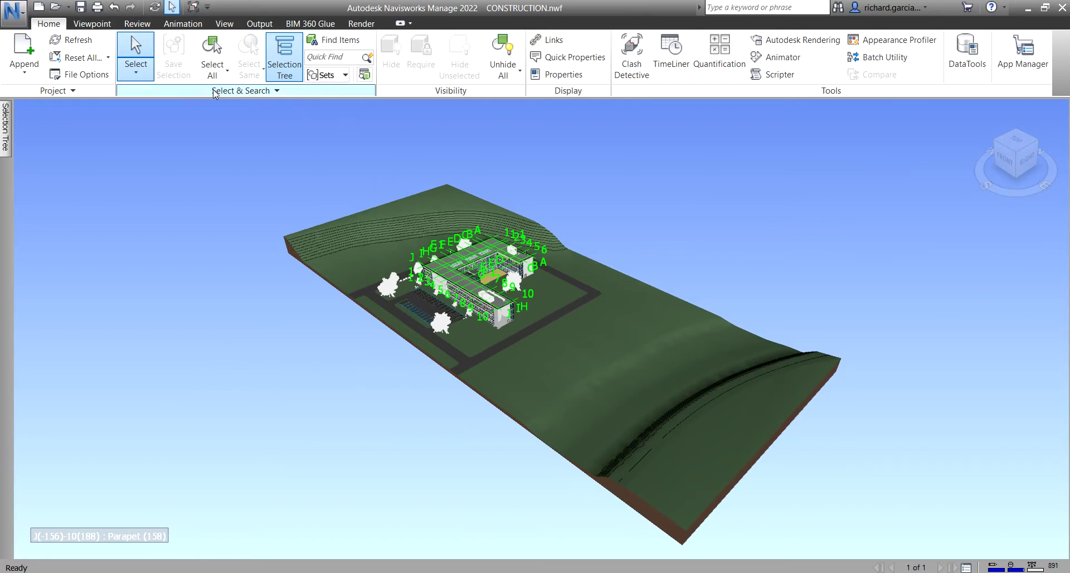
Step: Turn on the Navigation Bar from the View tab and toggle the ViewCube off and back on
click(228, 25)
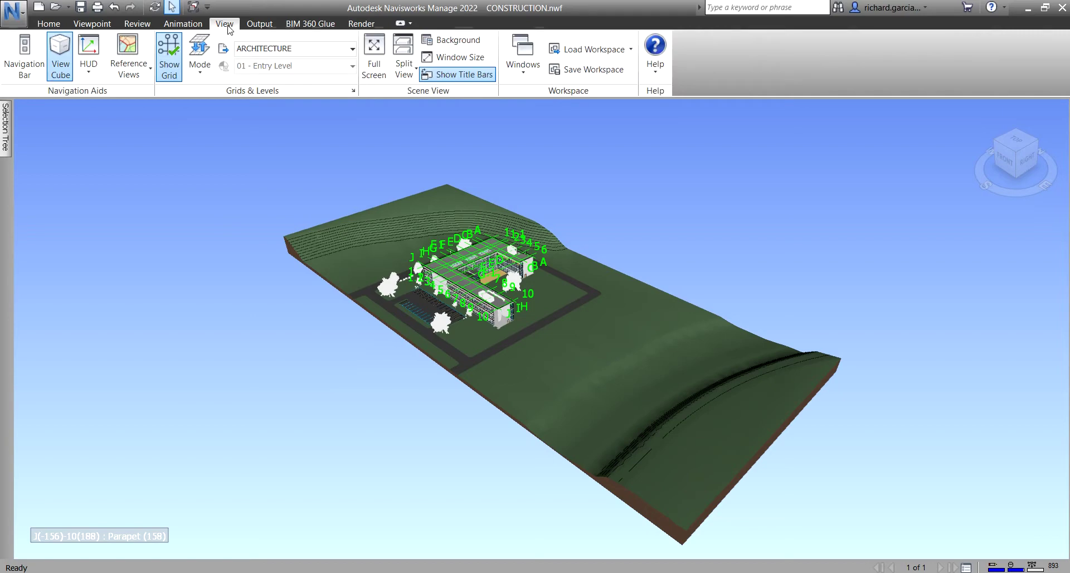
click(61, 92)
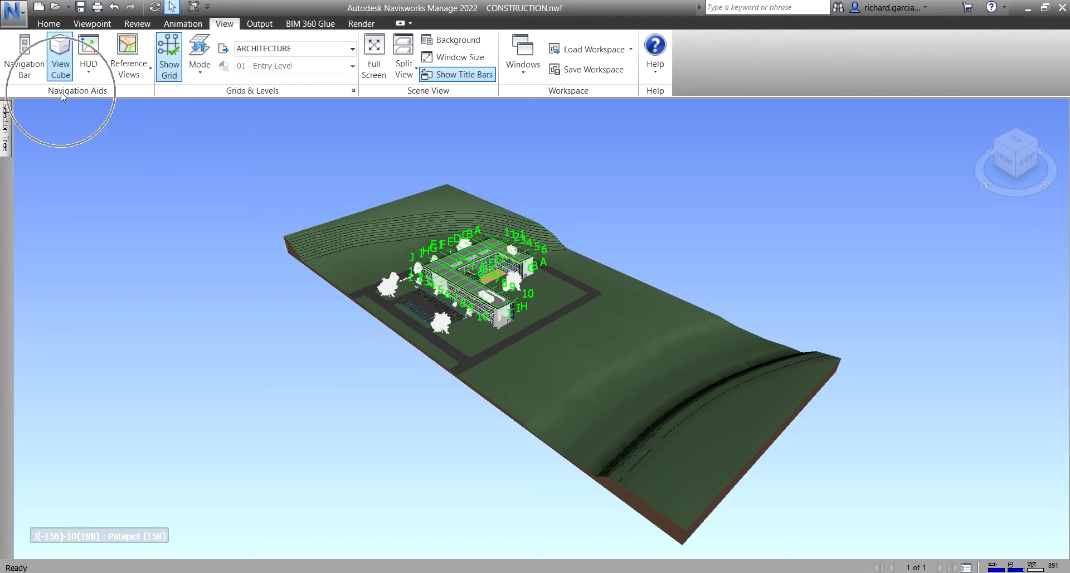
click(27, 66)
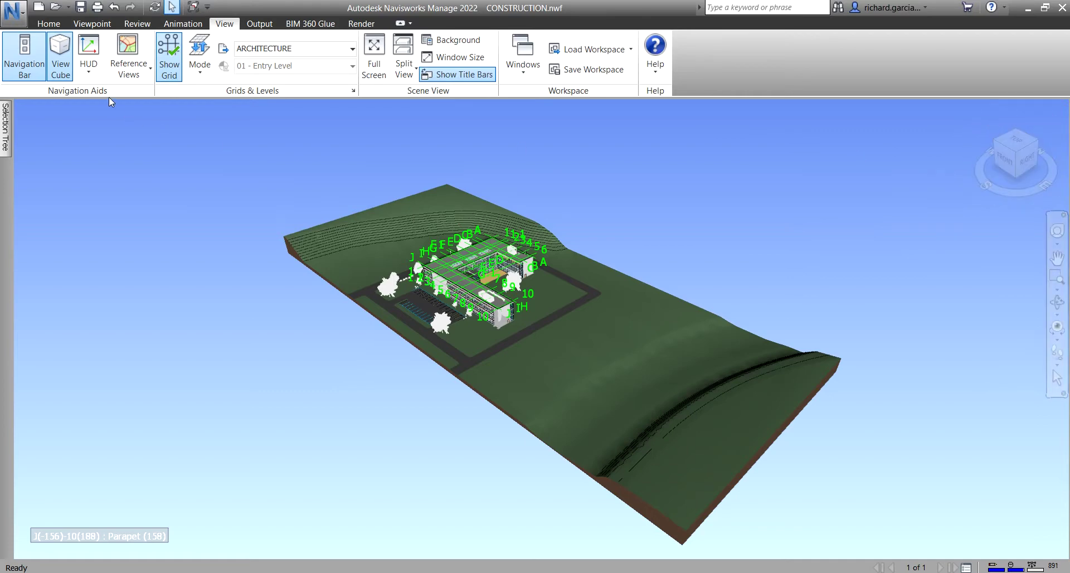
click(61, 58)
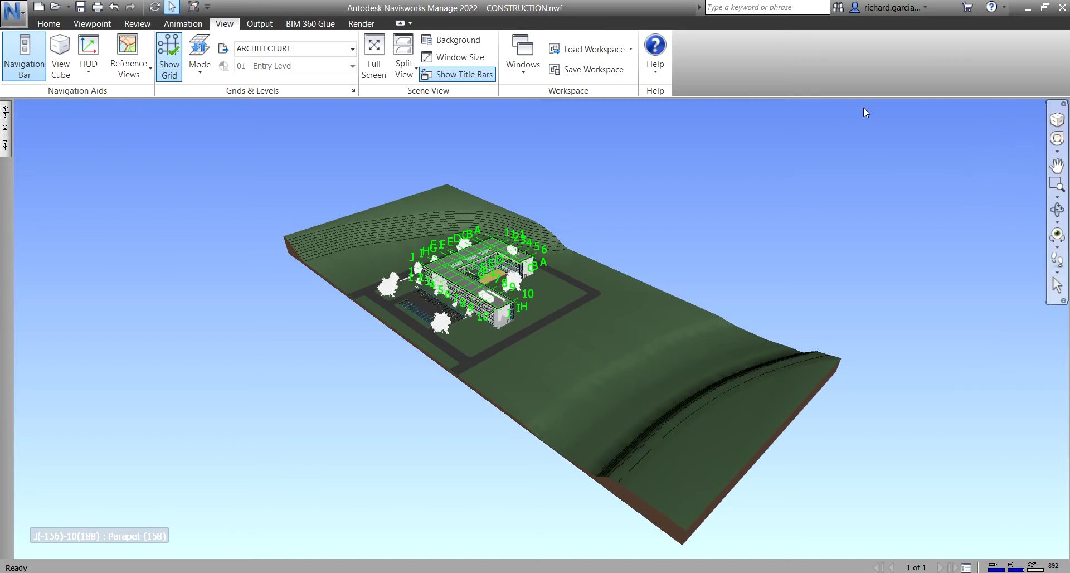
click(61, 49)
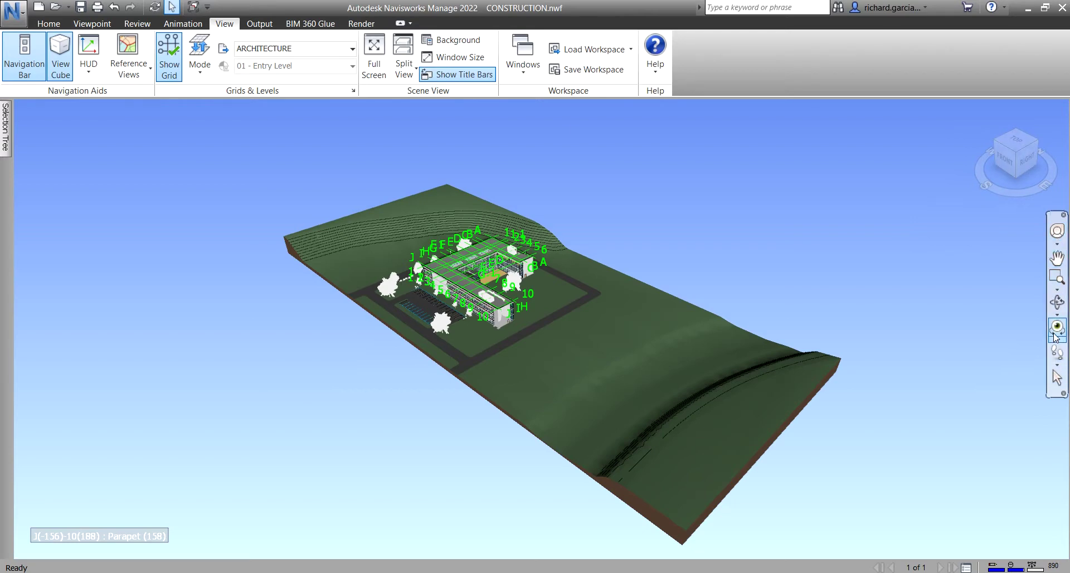
Step: Bring up the Full Navigation Wheel and orbit the model to a lower, flatter view
click(1057, 232)
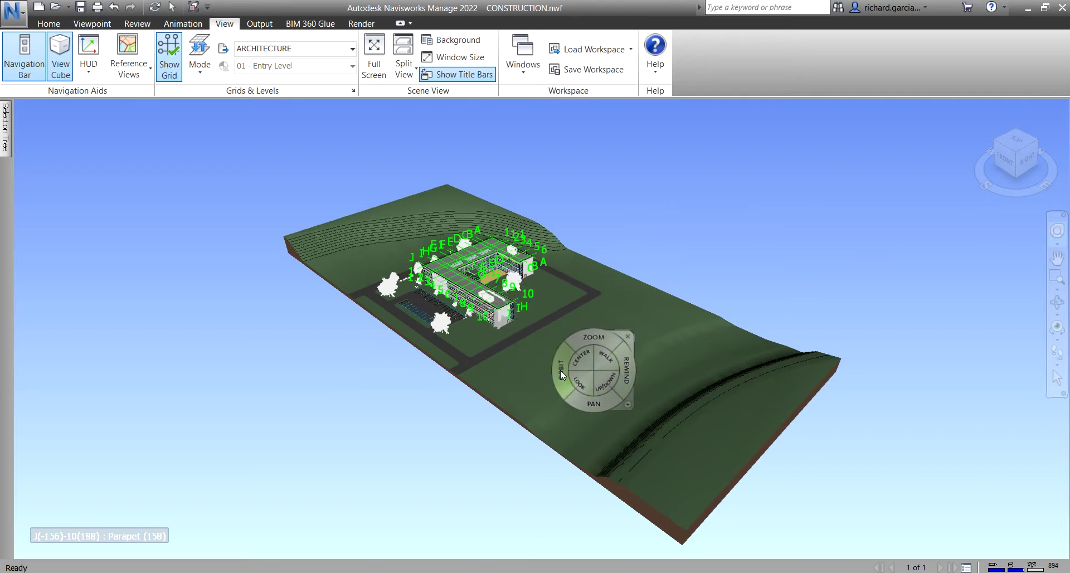
mouse_move(560, 370)
mouse_down()
mouse_move(524, 333)
mouse_move(478, 340)
mouse_move(526, 374)
mouse_move(597, 353)
mouse_move(587, 366)
mouse_move(510, 296)
mouse_up()
scroll(510, 298, up, 6)
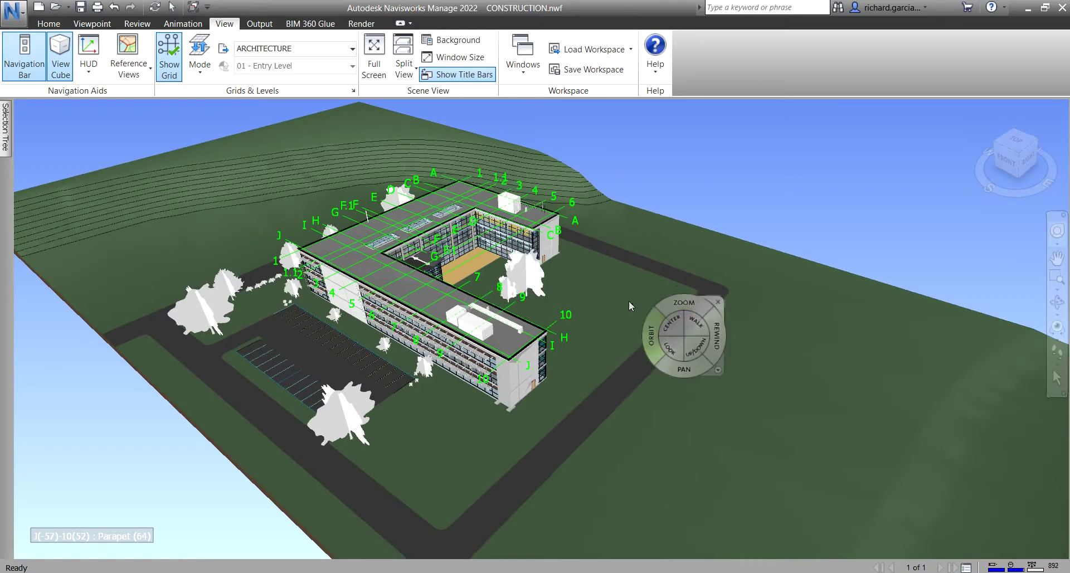
mouse_move(510, 320)
mouse_down()
mouse_move(531, 310)
mouse_move(515, 295)
mouse_move(501, 301)
mouse_move(524, 325)
mouse_up()
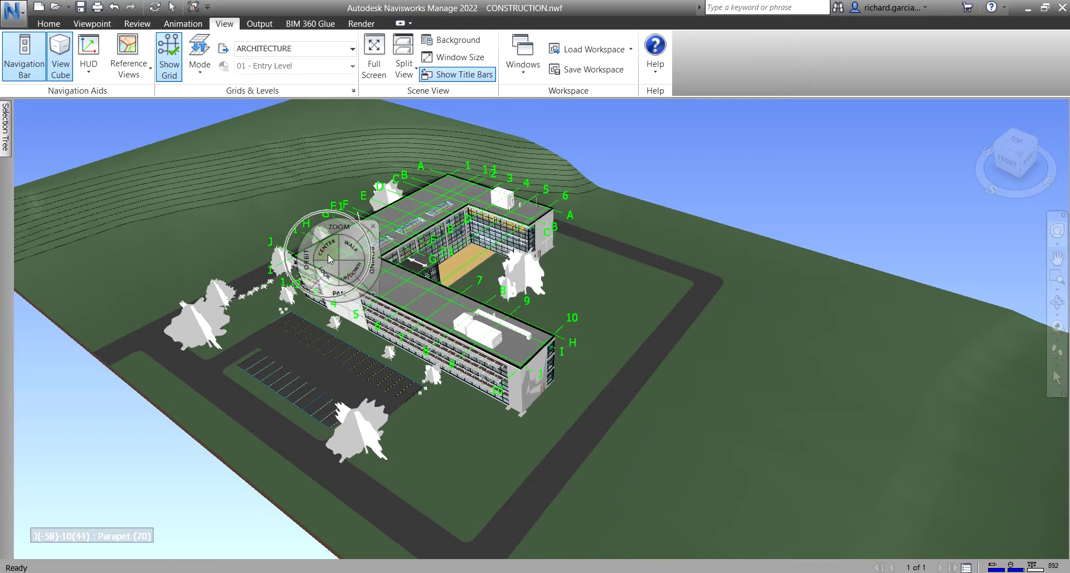
Step: Set new pivots on the building and orbit the site round to its opposite side
click(327, 254)
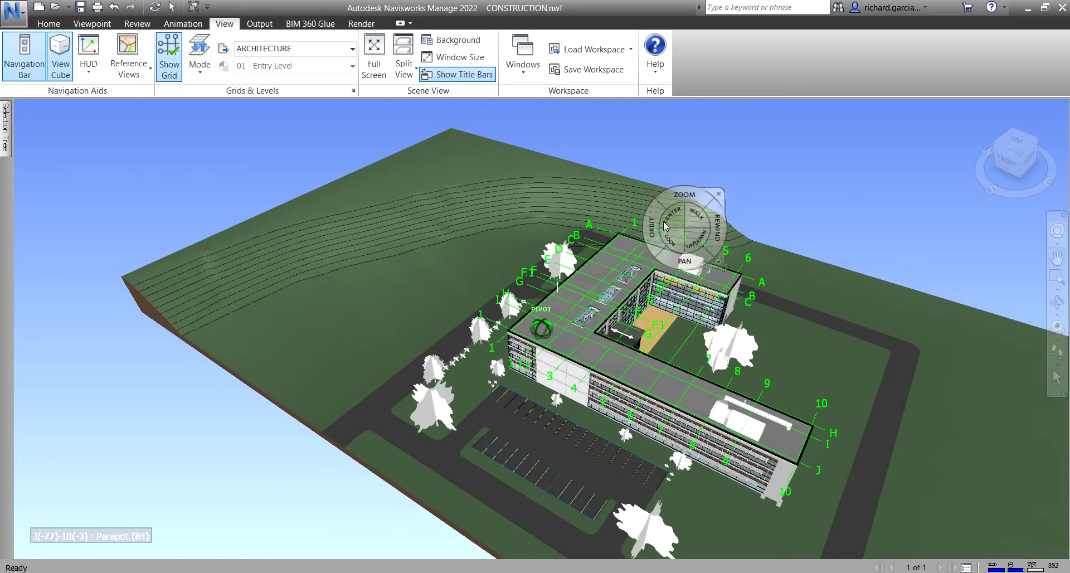
drag(653, 234, 552, 214)
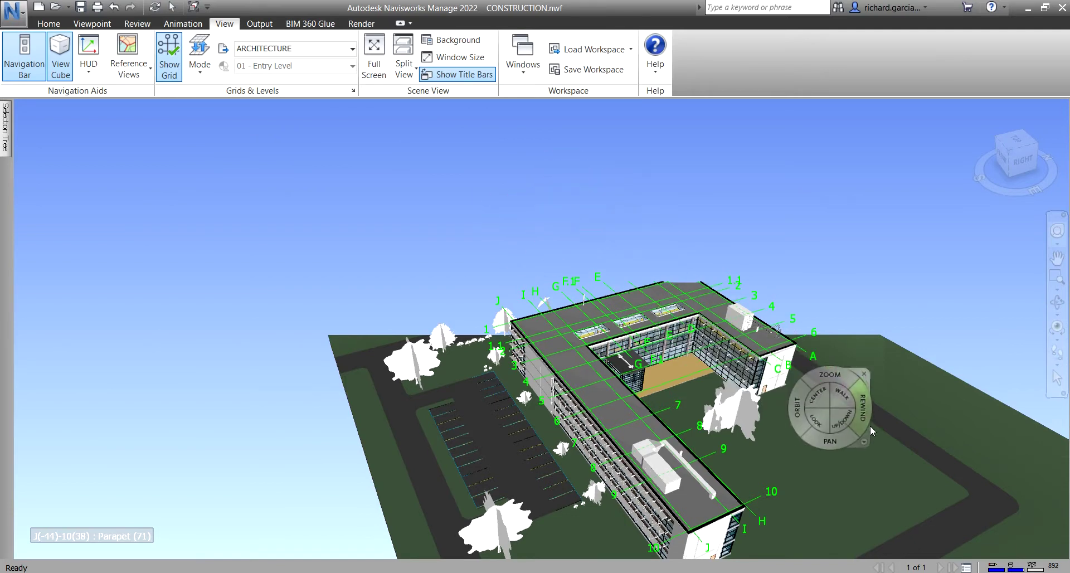
click(814, 399)
drag(762, 408, 535, 418)
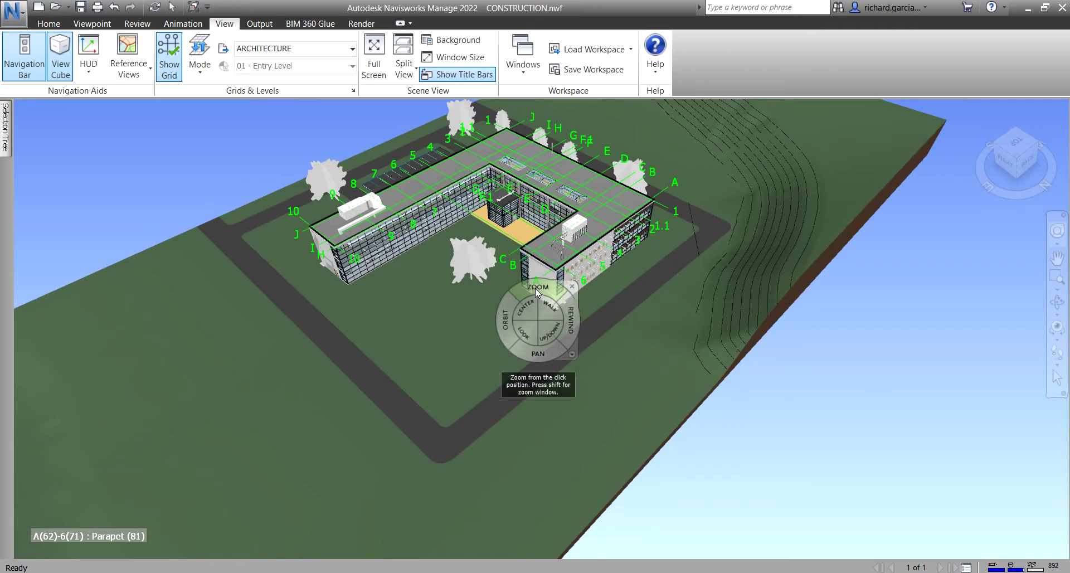
Step: Zoom in and out on the building corner, orbit low, then rewind to the distant aerial overview
drag(535, 289, 534, 274)
drag(535, 232, 533, 266)
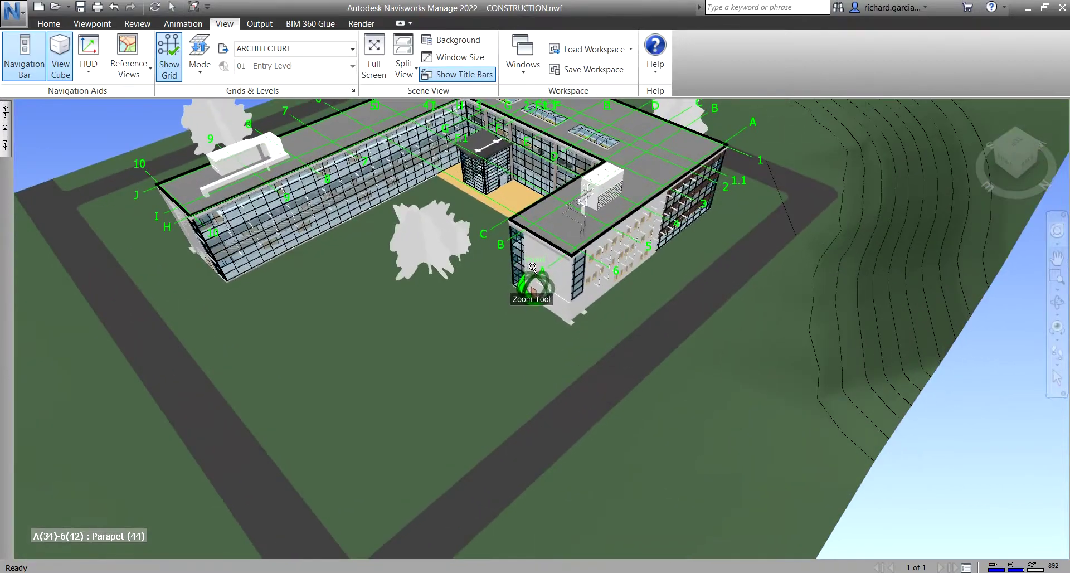
drag(502, 325, 515, 301)
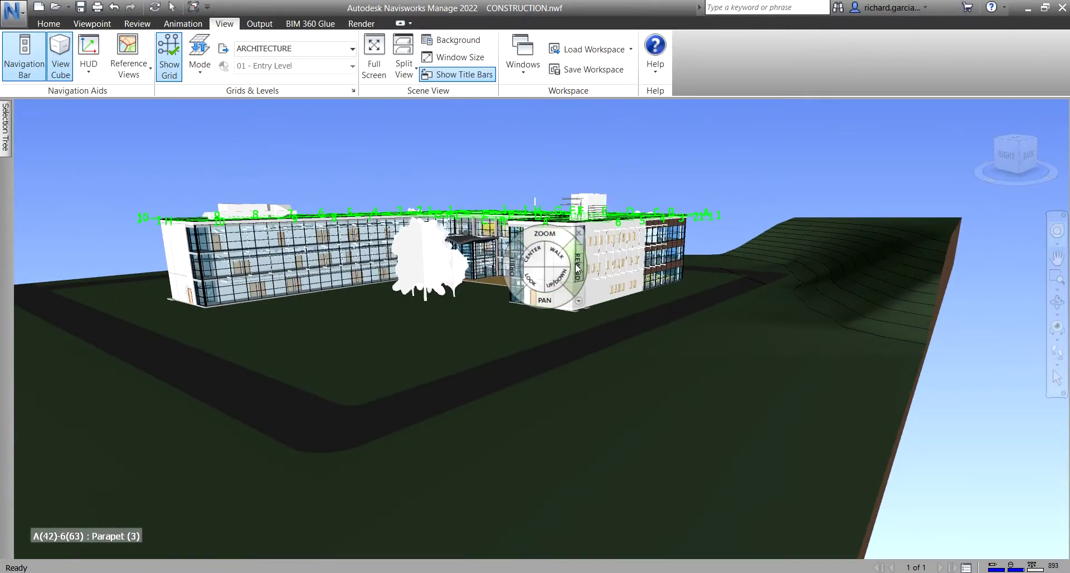
drag(577, 271, 254, 269)
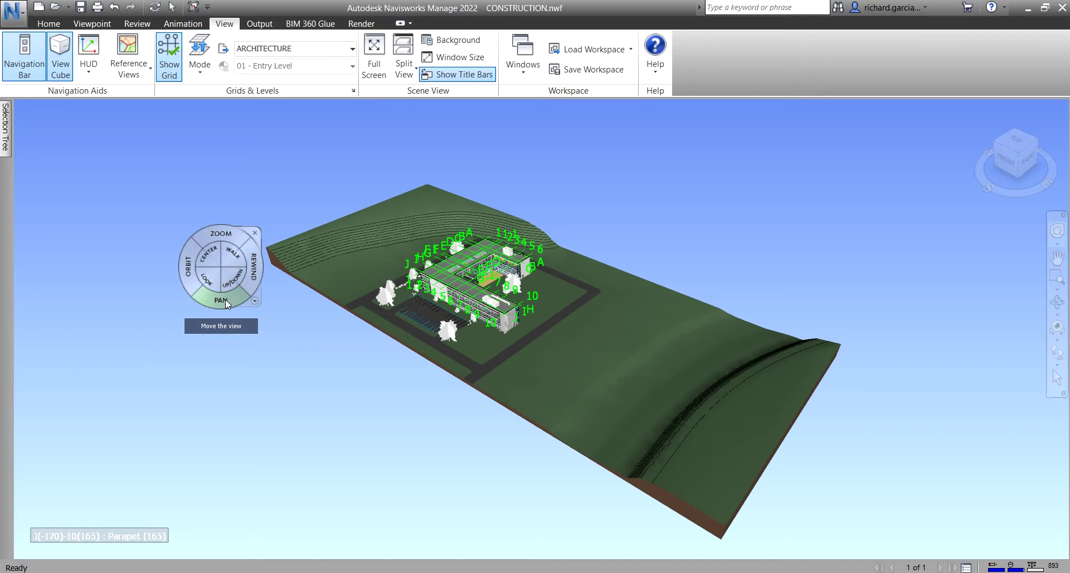
Step: Pan the site with the wheel's PAN wedge to bring the building toward the centre
drag(530, 358, 539, 398)
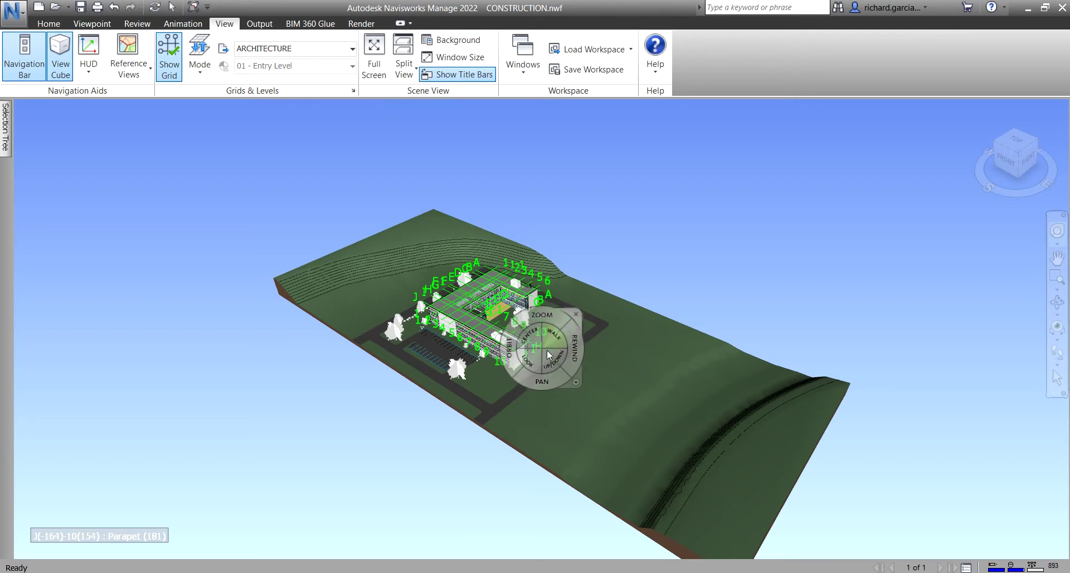
drag(548, 381, 619, 287)
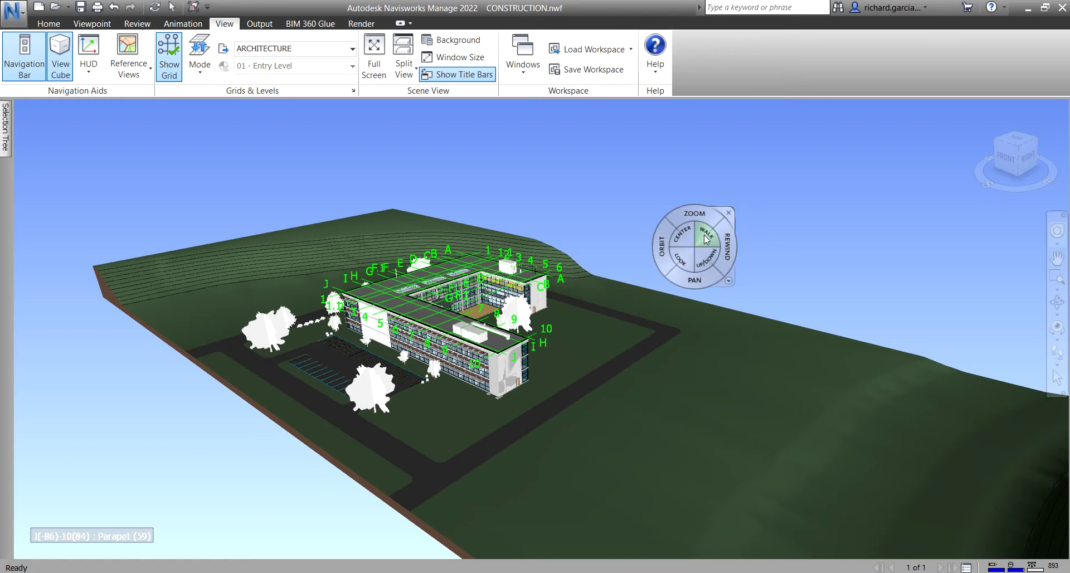
Step: Reopen the navigation wheel, center on the building and orbit down to a low side view
click(728, 212)
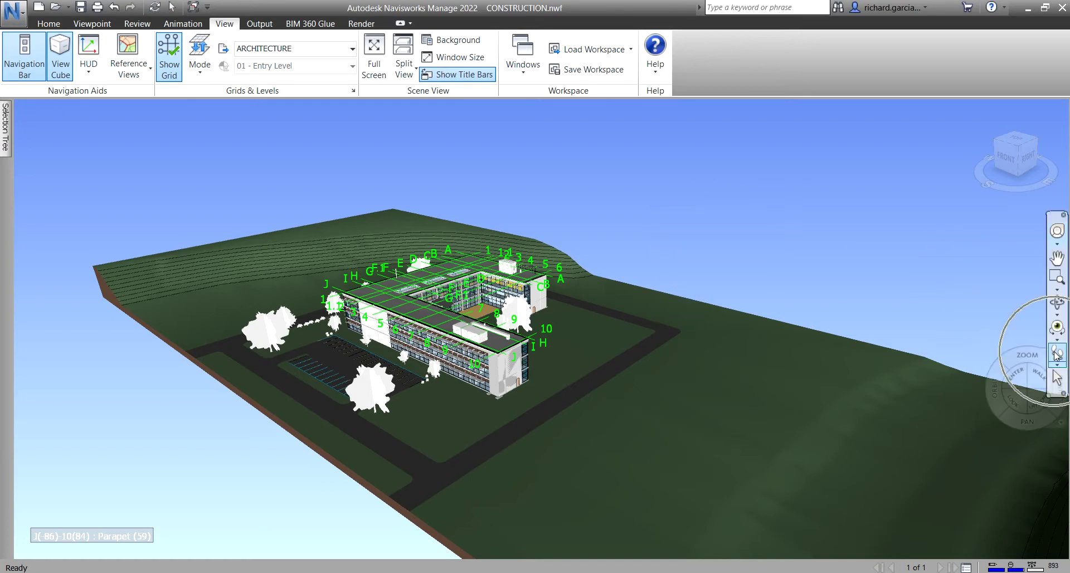
key(shift+w)
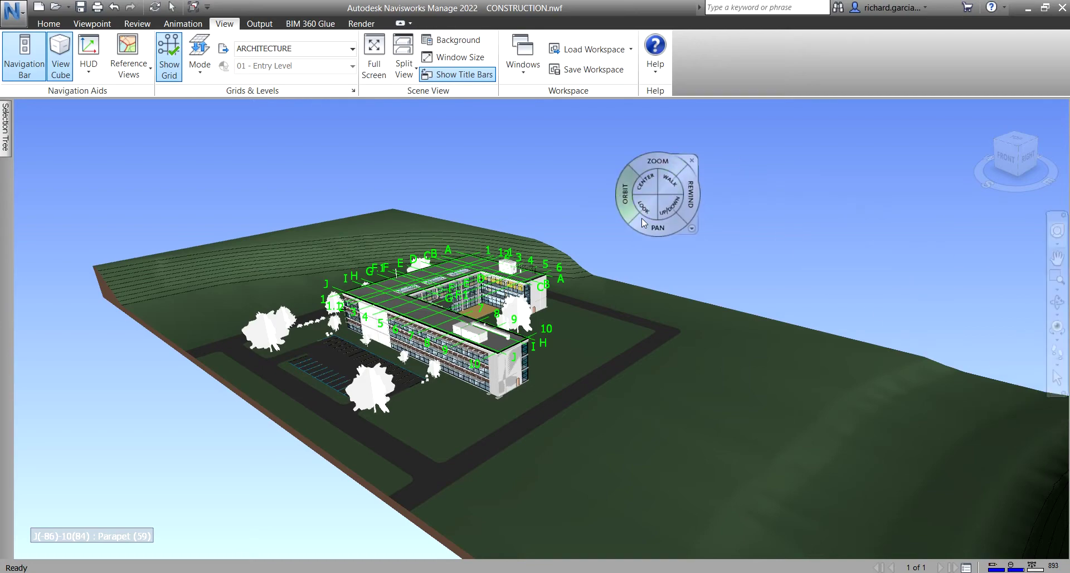
drag(654, 186, 437, 370)
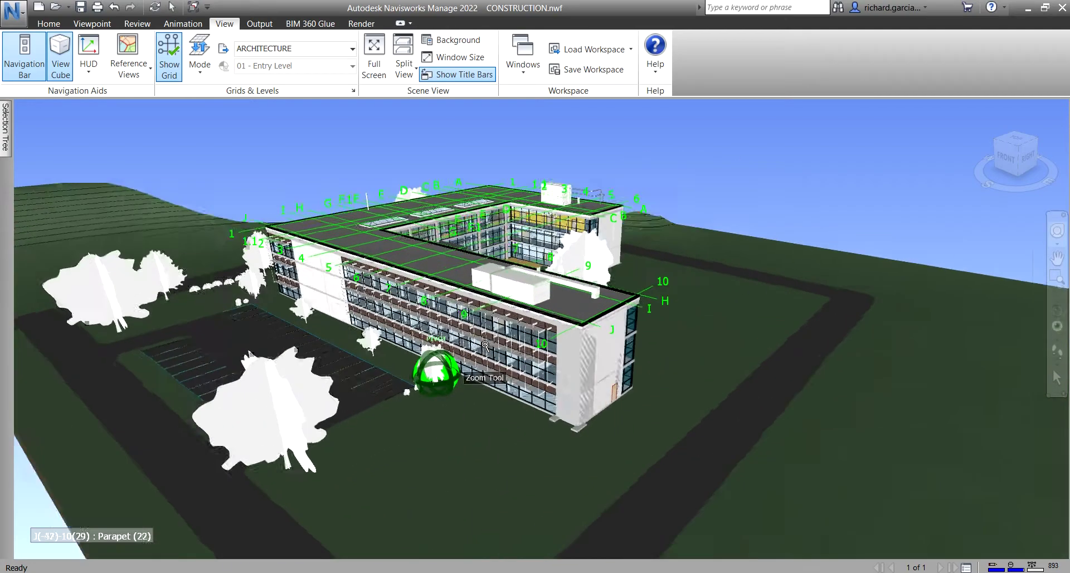
drag(570, 390, 455, 374)
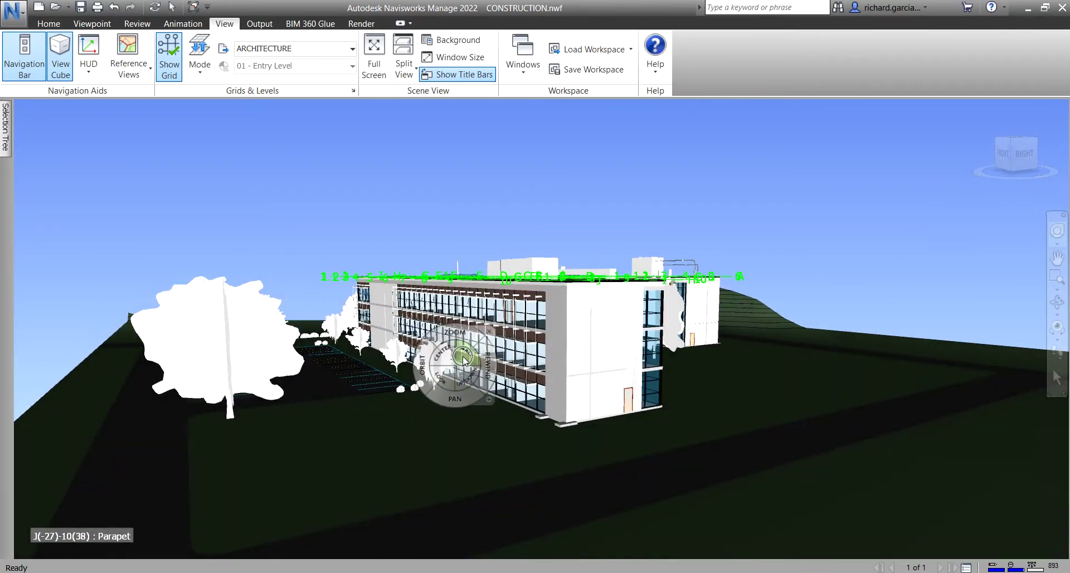
Step: Walk the camera up to the building's glazed corner entrance at Entry Level
click(463, 356)
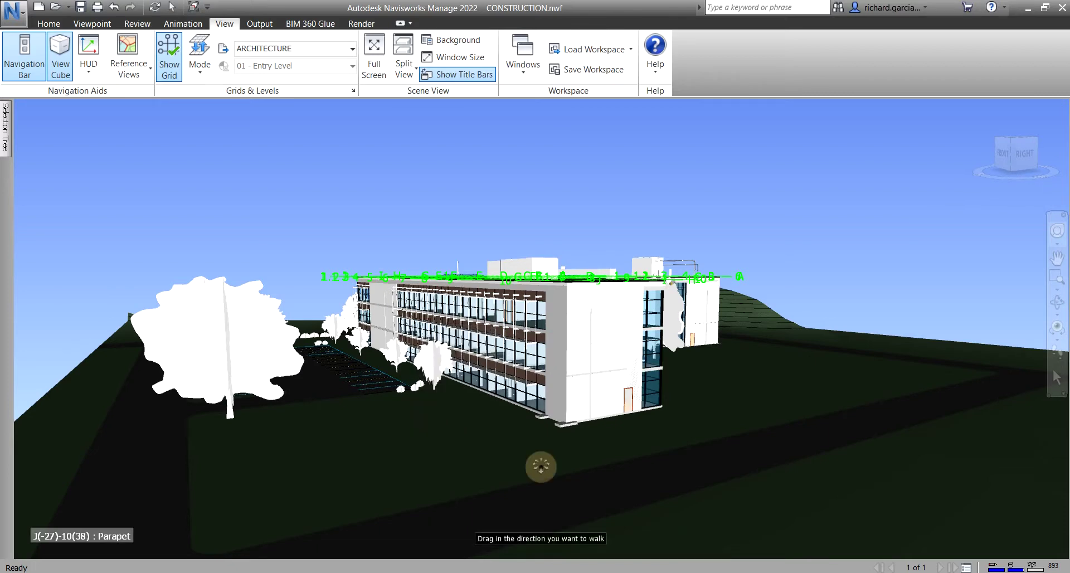
drag(535, 451, 526, 316)
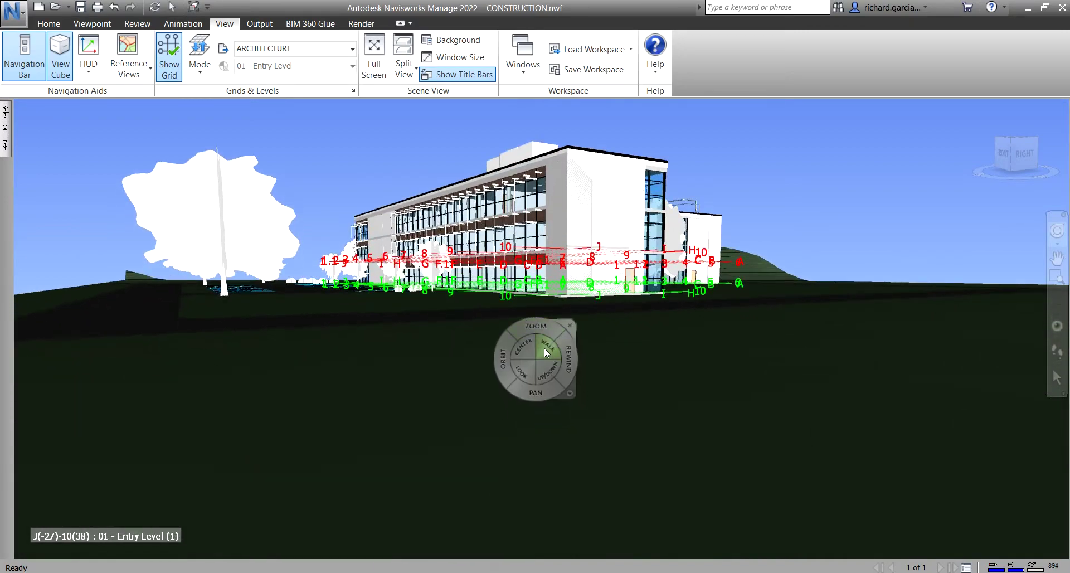
drag(539, 453, 490, 335)
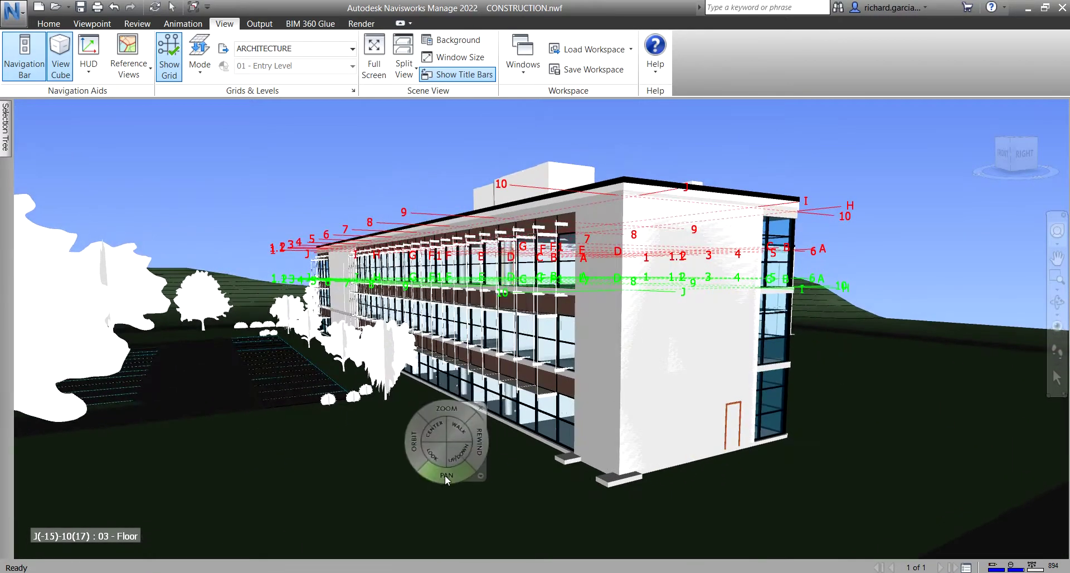
drag(454, 437, 558, 410)
Step: Show the Walk dropdown's Collision and Gravity options, then walk up to the glass facade
key(shift+w)
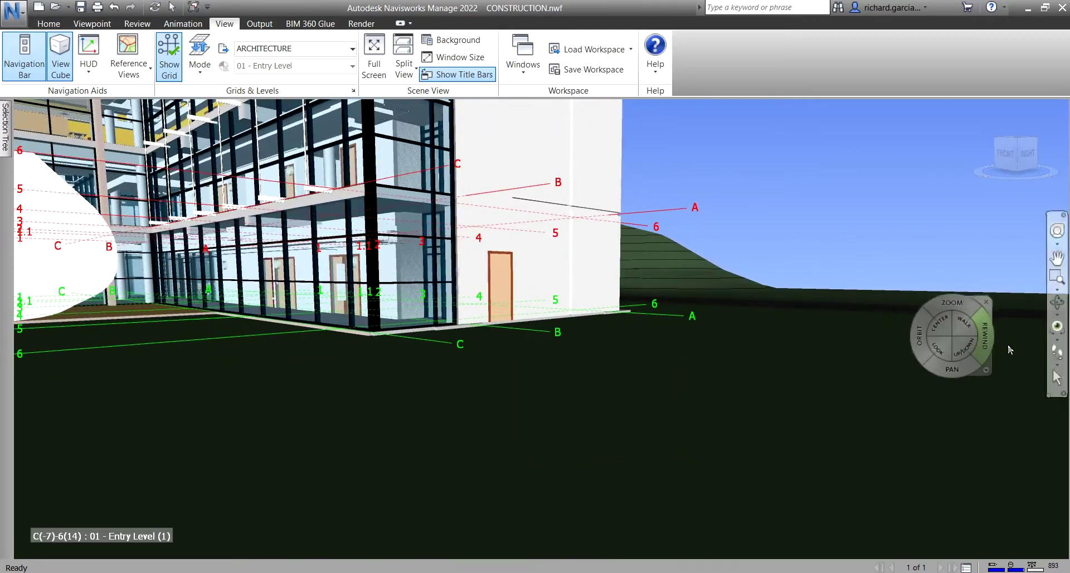
click(1059, 366)
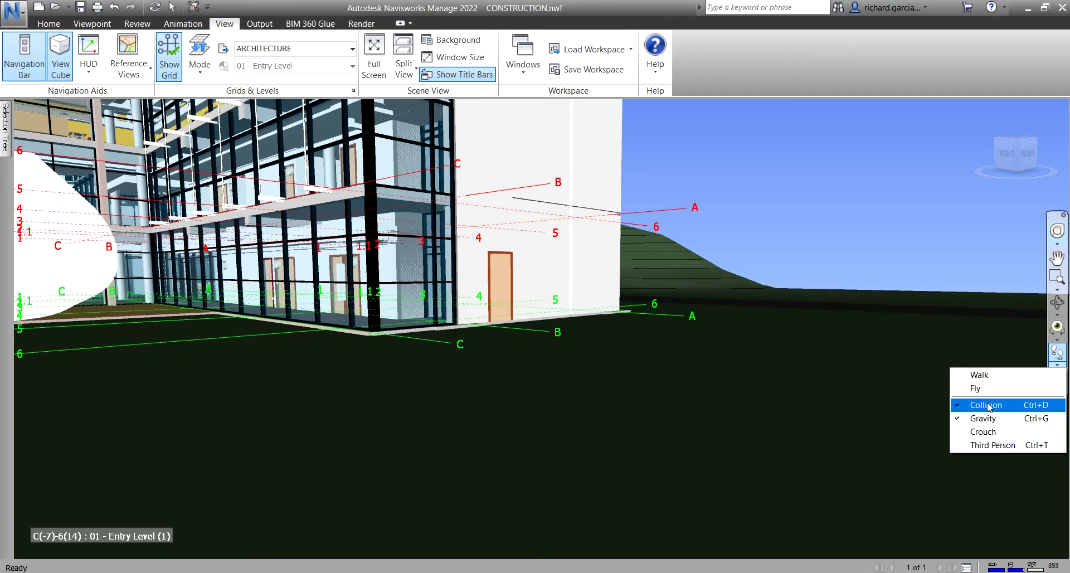
key(ctrl+w)
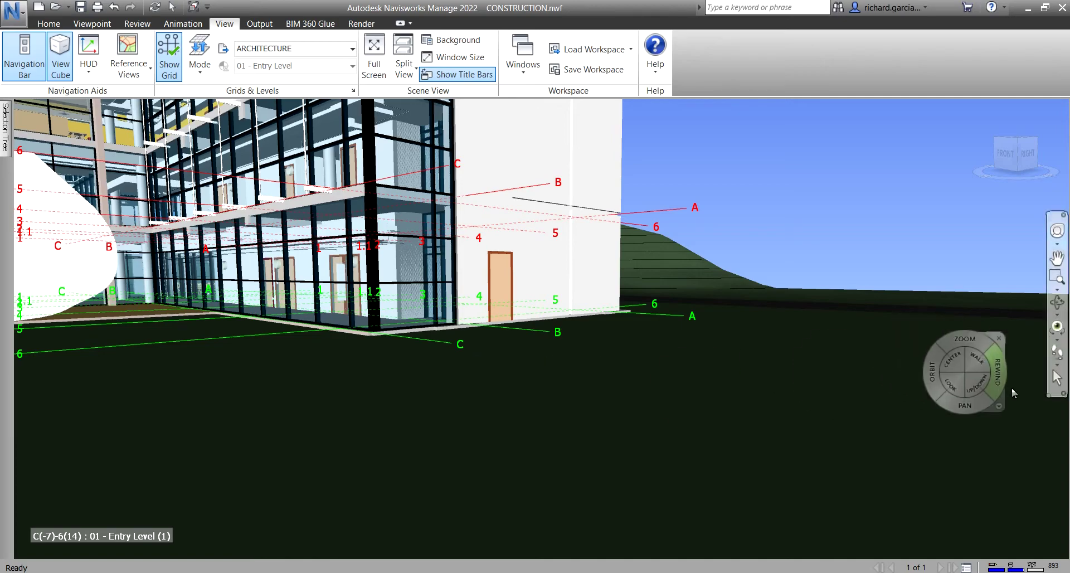
drag(570, 383, 530, 518)
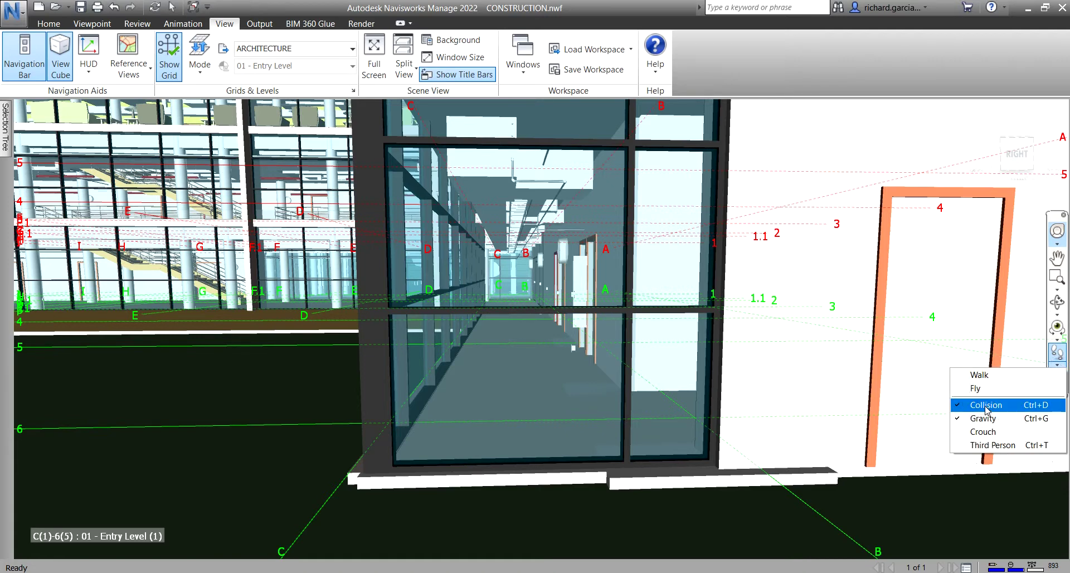
Step: Disable Collision, walk through the glass facade into the lobby and look around to the staircase
click(985, 408)
mouse_move(528, 382)
mouse_down()
mouse_move(540, 466)
mouse_move(539, 426)
mouse_move(488, 421)
mouse_move(558, 403)
mouse_up()
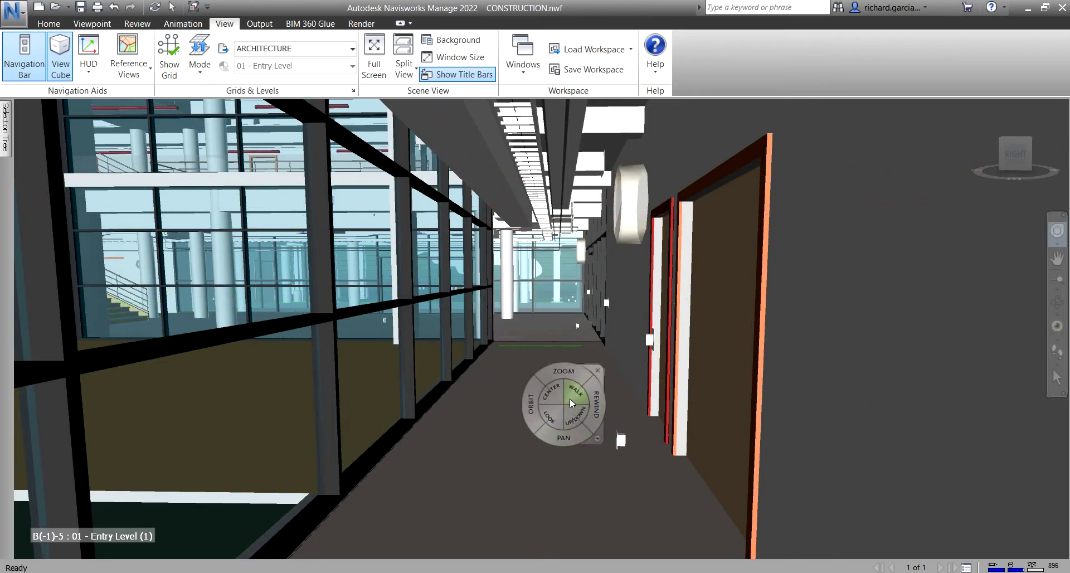
mouse_move(573, 396)
mouse_down()
mouse_move(564, 415)
mouse_move(588, 417)
mouse_move(529, 414)
mouse_move(396, 436)
mouse_move(497, 426)
mouse_move(483, 428)
mouse_up()
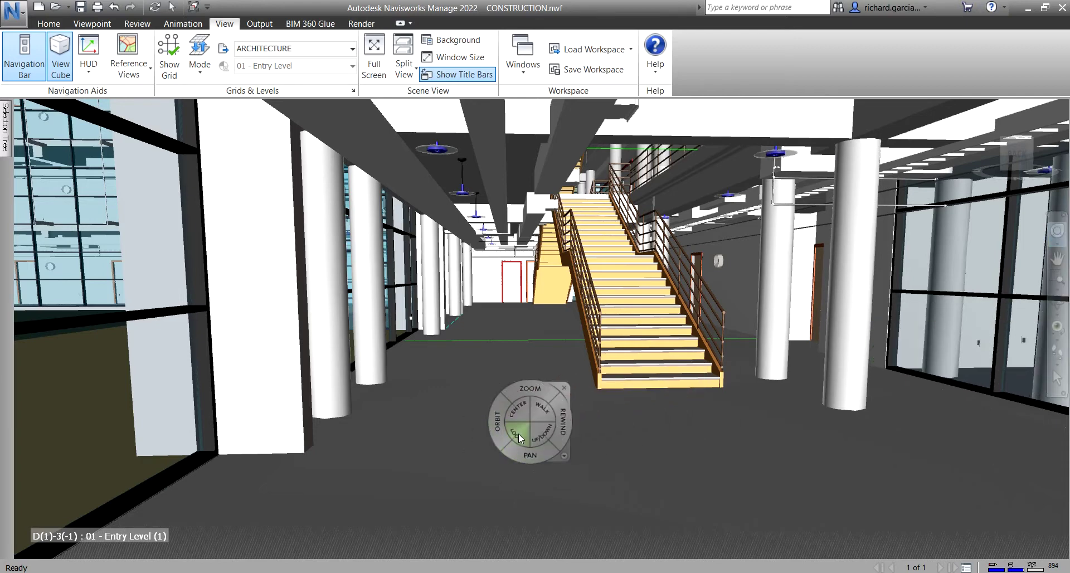
drag(518, 434, 94, 379)
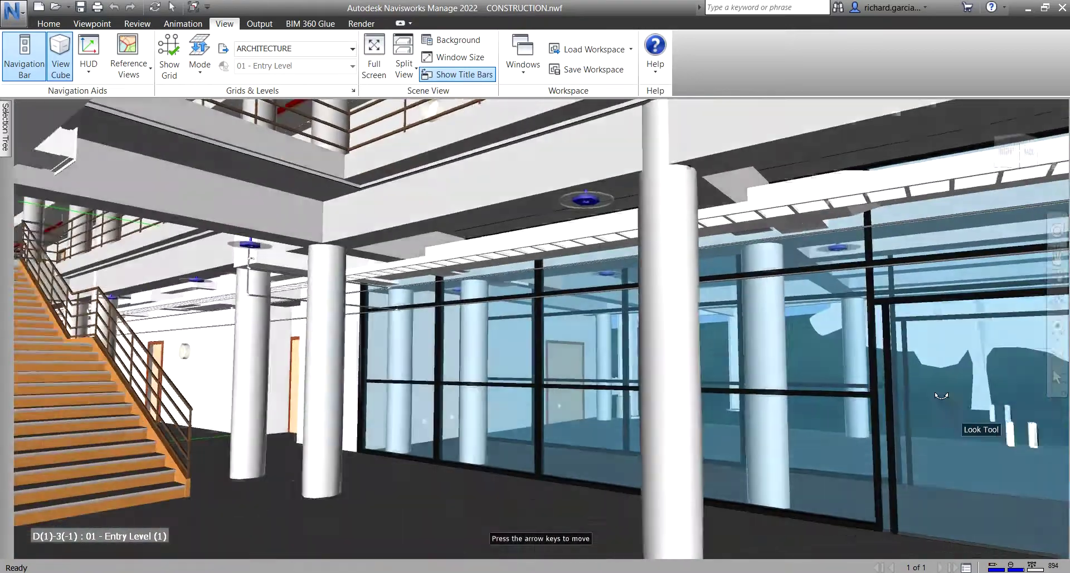
drag(942, 396, 513, 419)
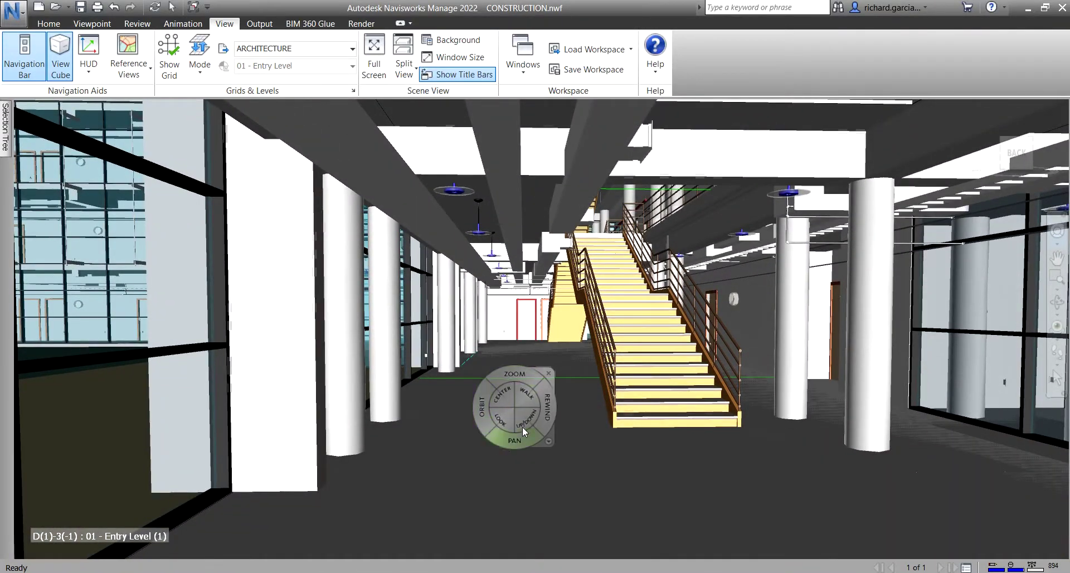
Step: Check the walking options, then raise the camera above the walls and walk toward the stairs
click(1059, 376)
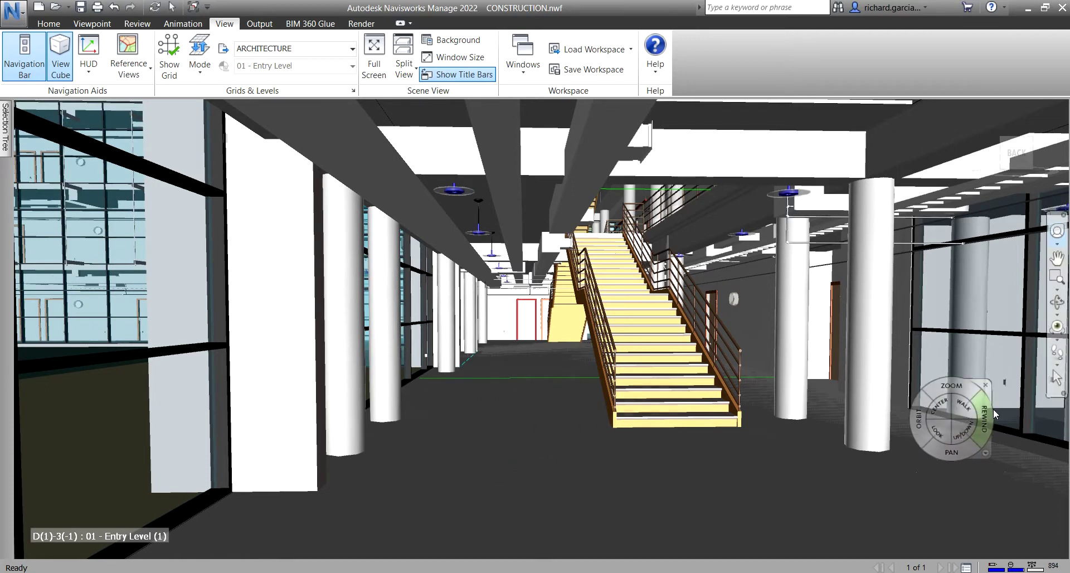
click(1059, 366)
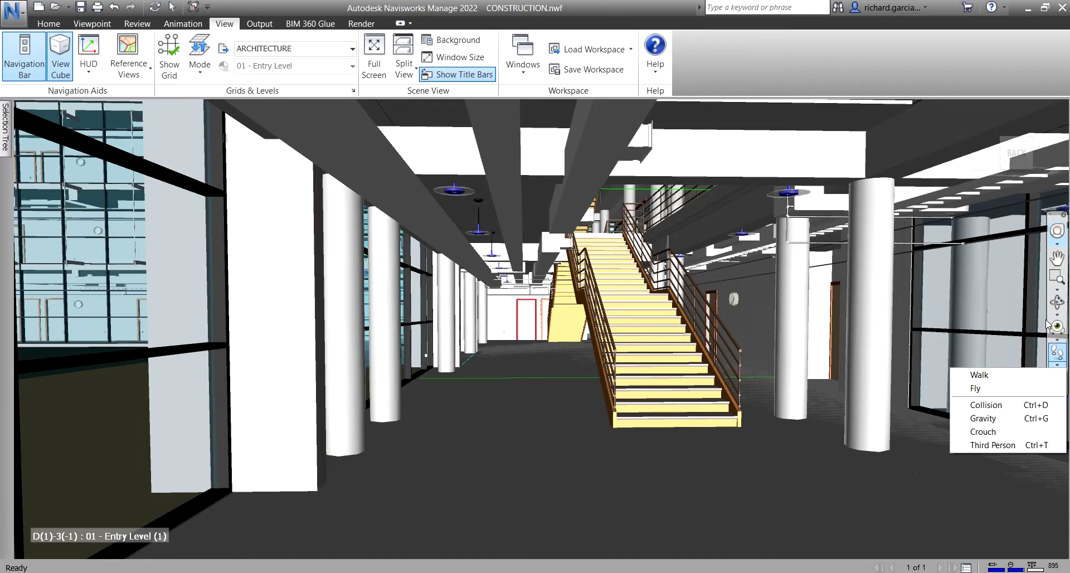
click(1057, 231)
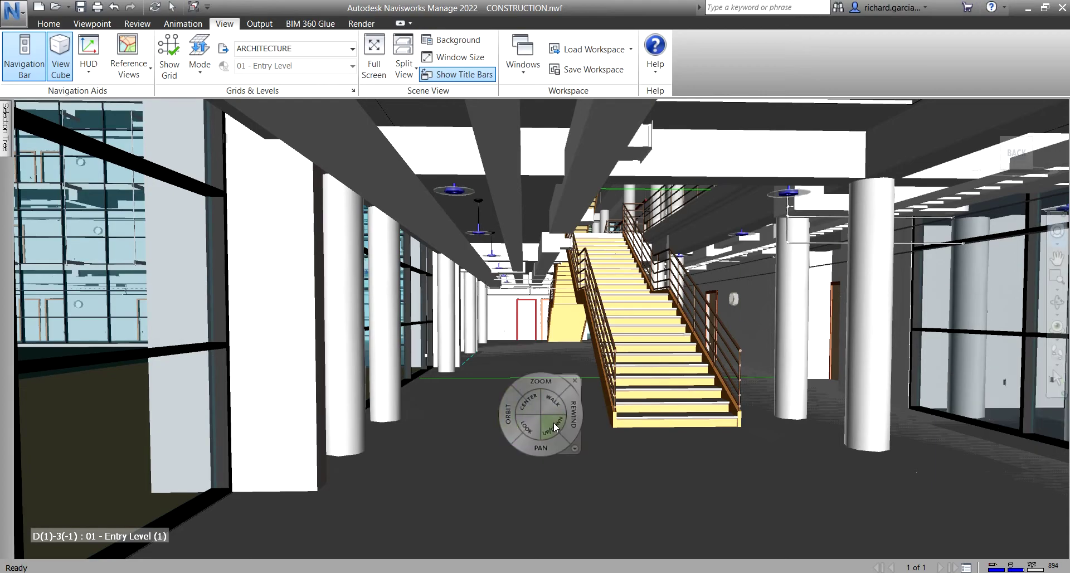
drag(554, 425, 554, 396)
drag(542, 466, 497, 420)
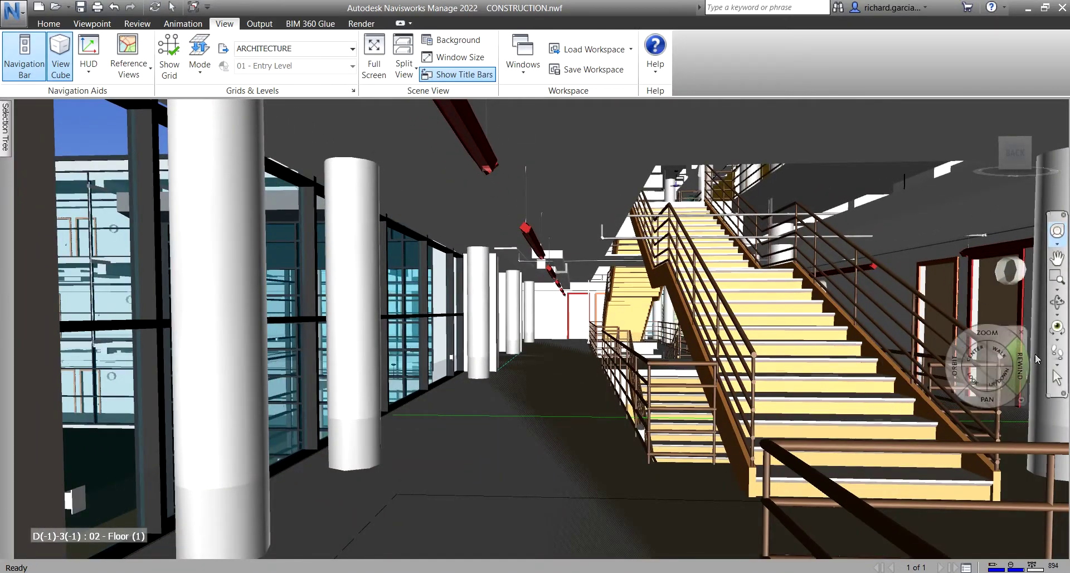
Step: Turn on Gravity for walking and walk forward down the Floor 02 corridor
click(1057, 366)
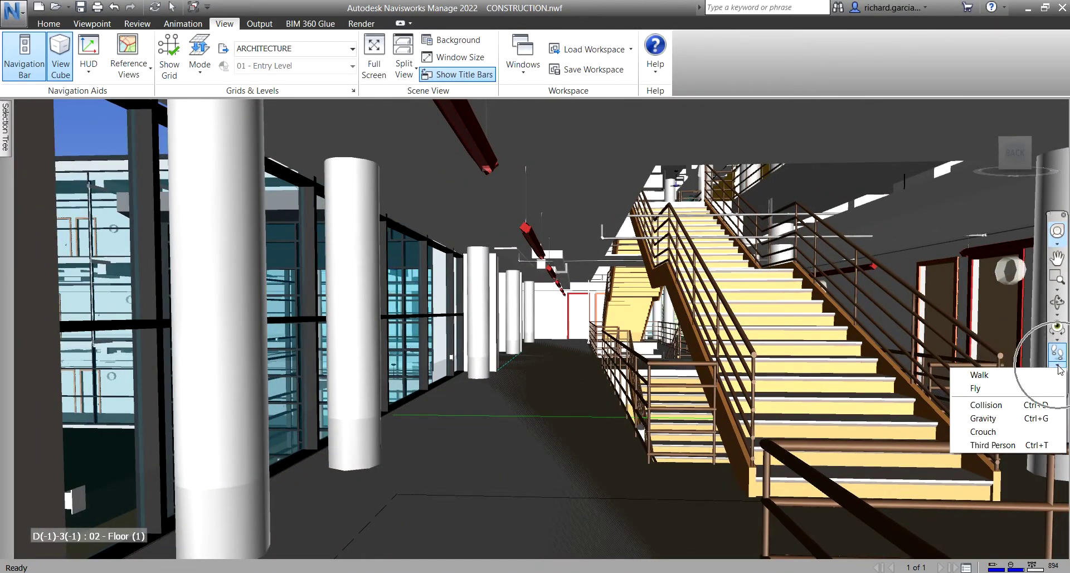
click(986, 420)
drag(746, 442, 555, 430)
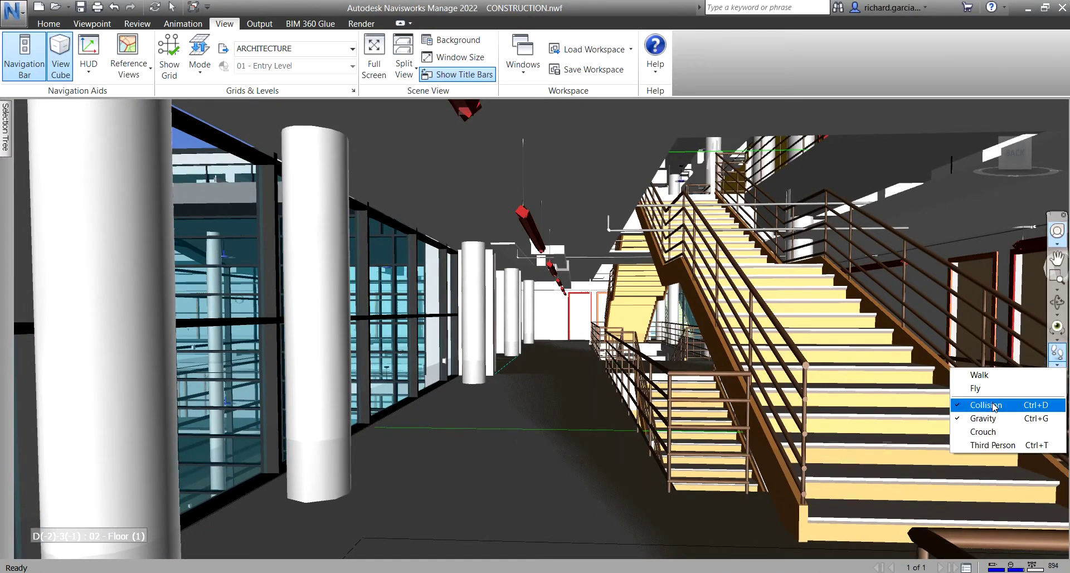
click(559, 434)
drag(543, 466, 707, 358)
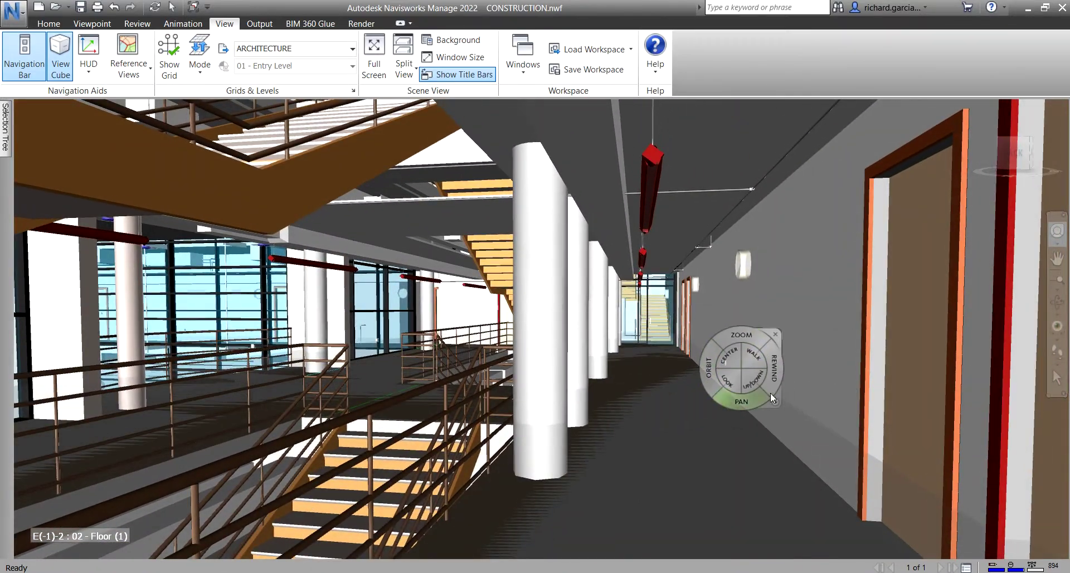
Step: Switch the steering wheel to Basic View Object Wheel, then to Basic Tour Building Wheel
click(776, 335)
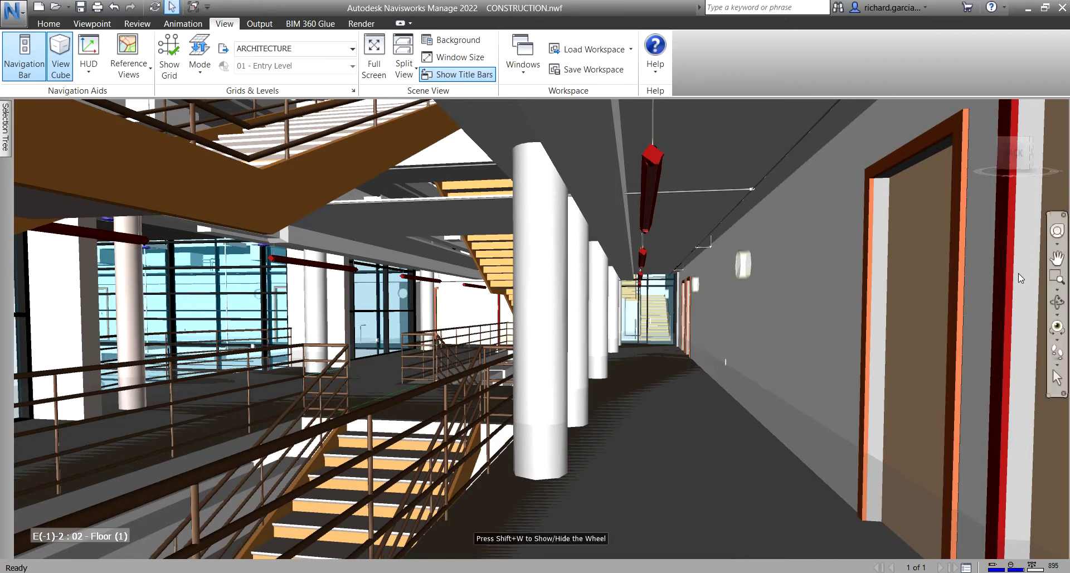
click(1058, 233)
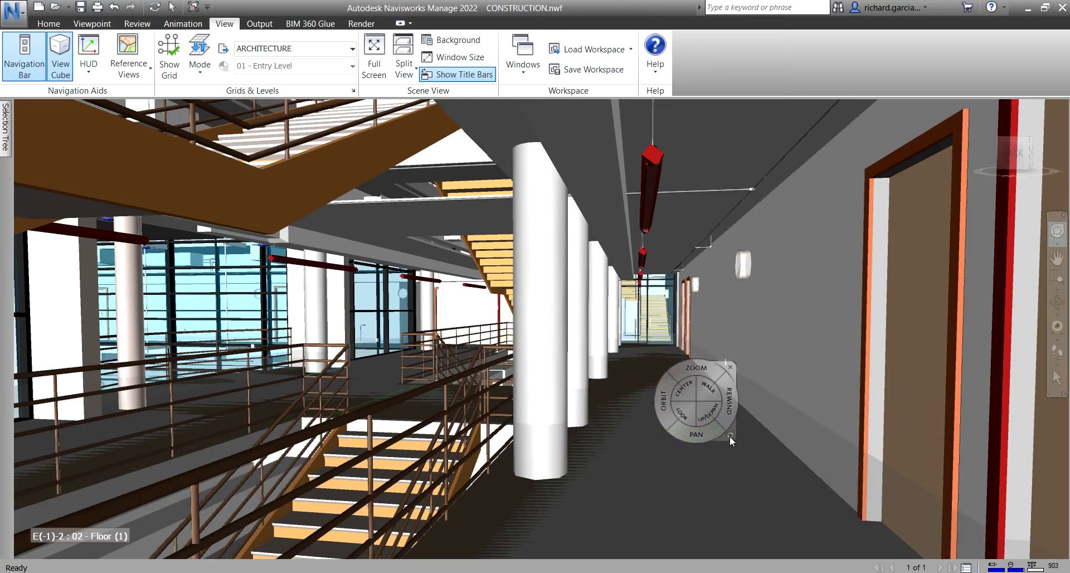
click(730, 436)
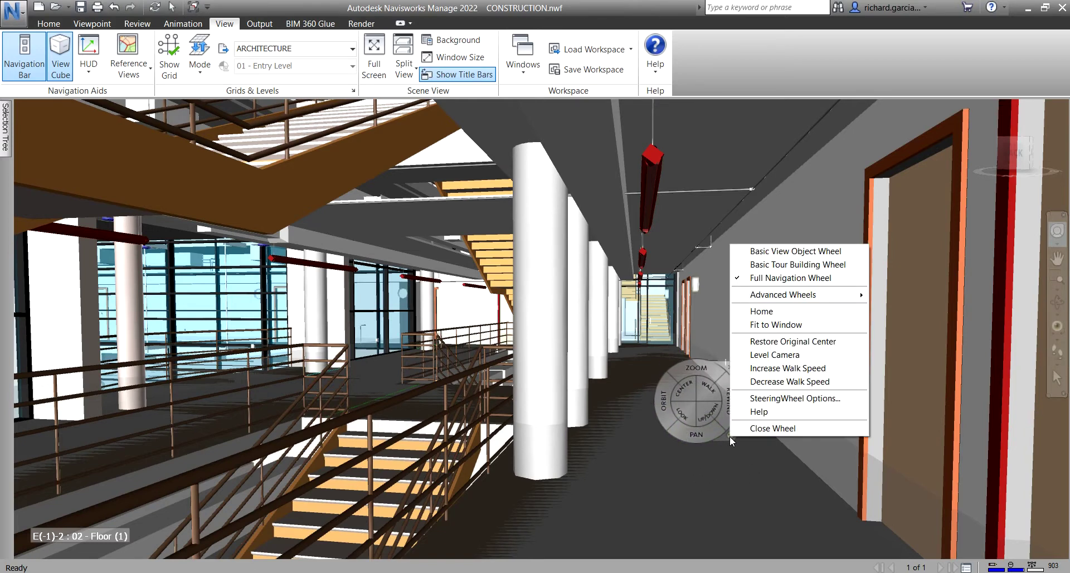
click(784, 251)
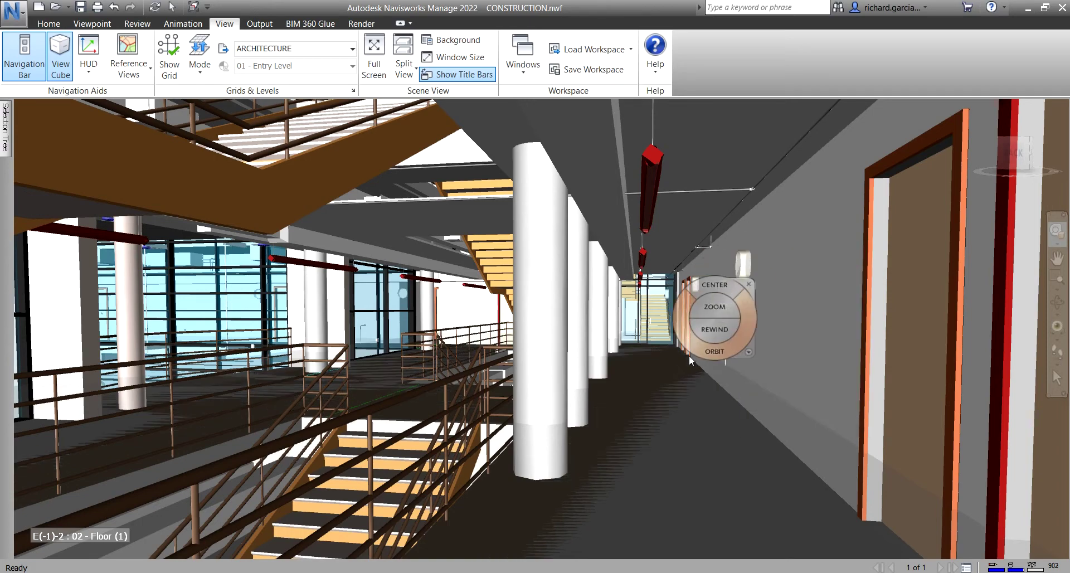
click(734, 378)
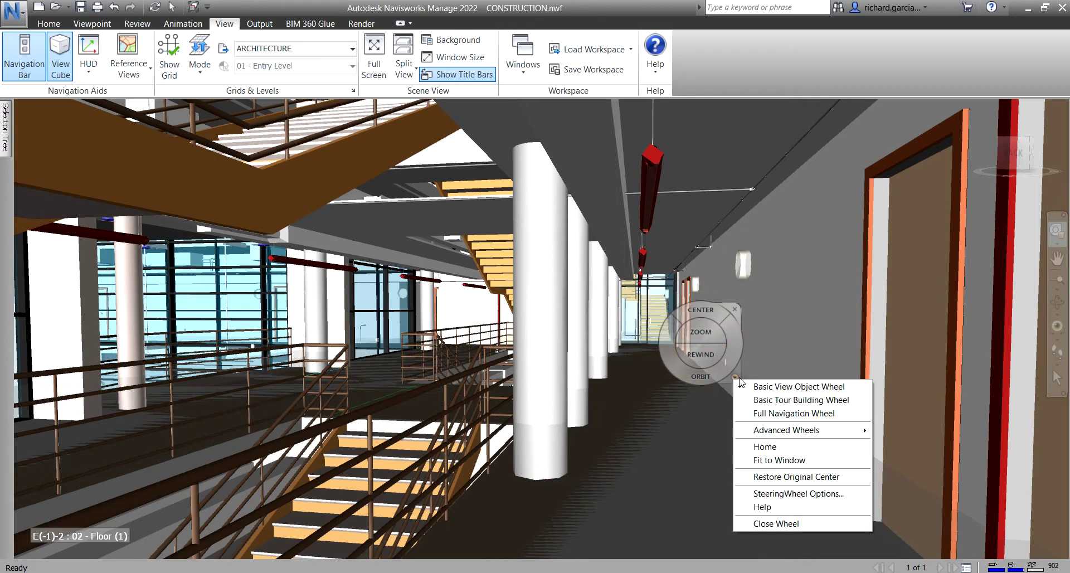
click(788, 401)
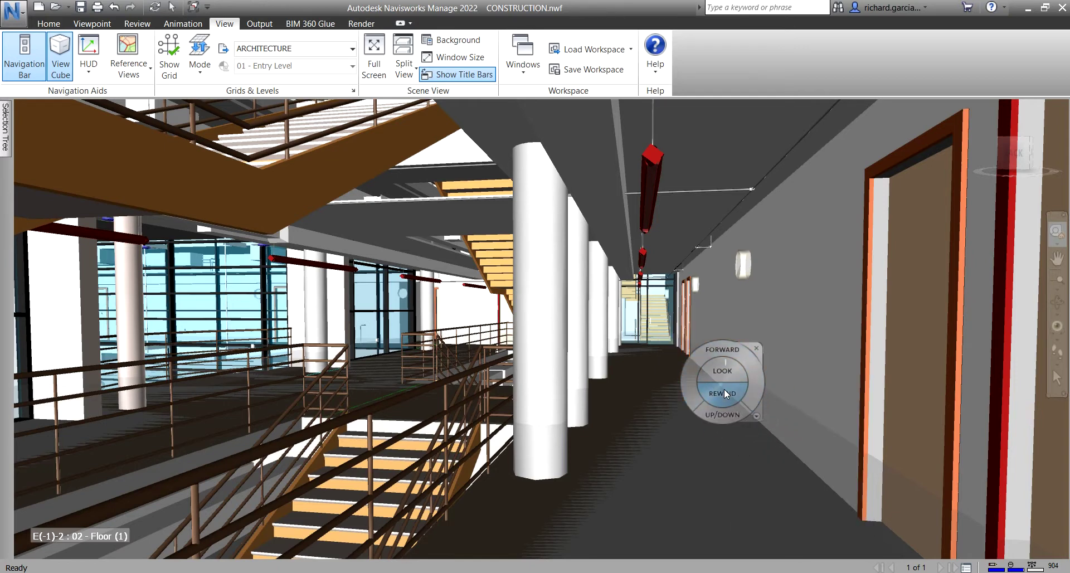
Step: Glance at the wheel options without changing anything, then close the steering wheel
click(756, 416)
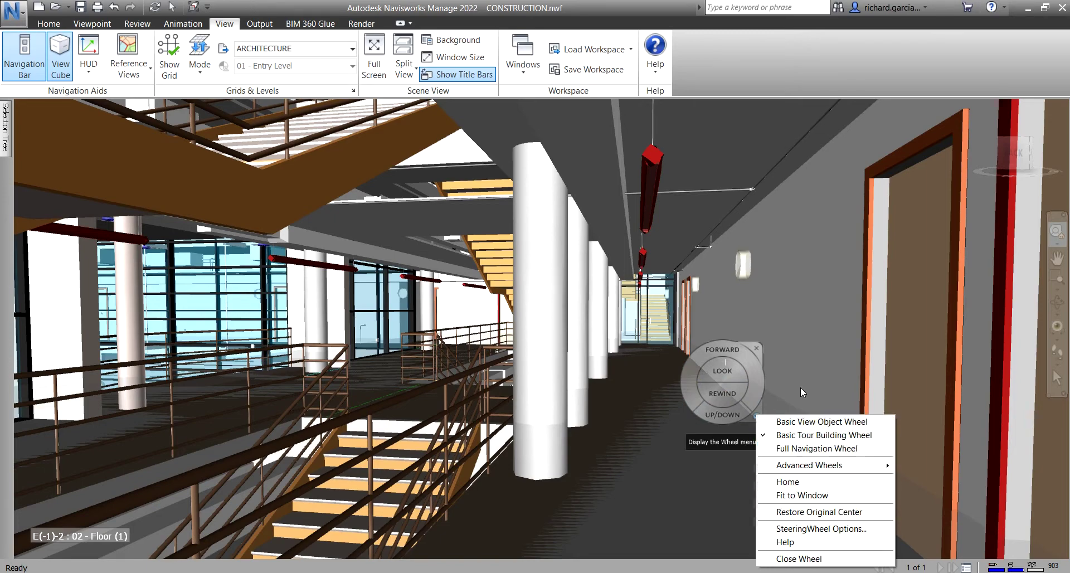
click(755, 348)
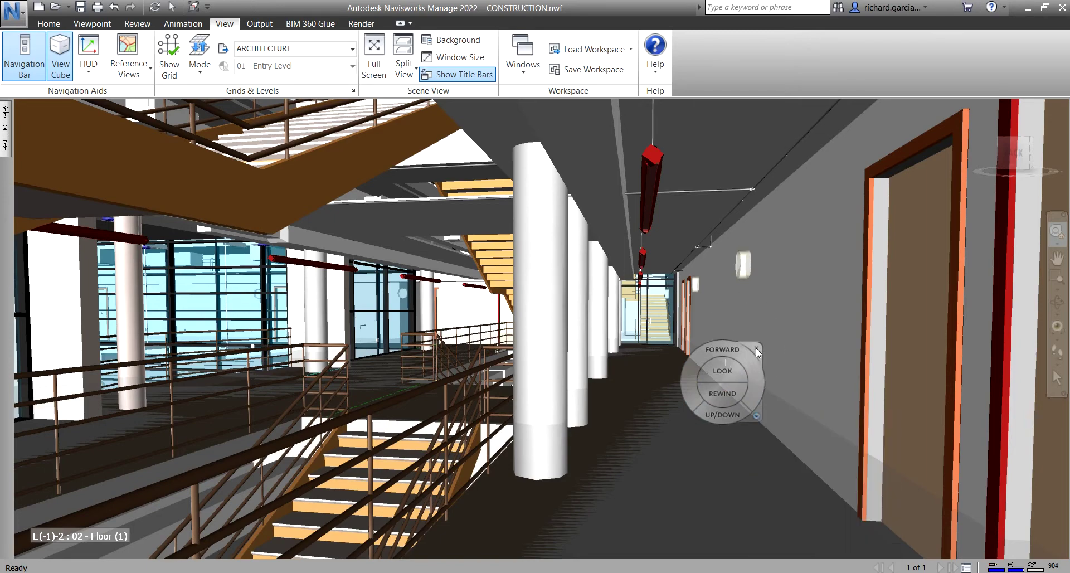
click(758, 315)
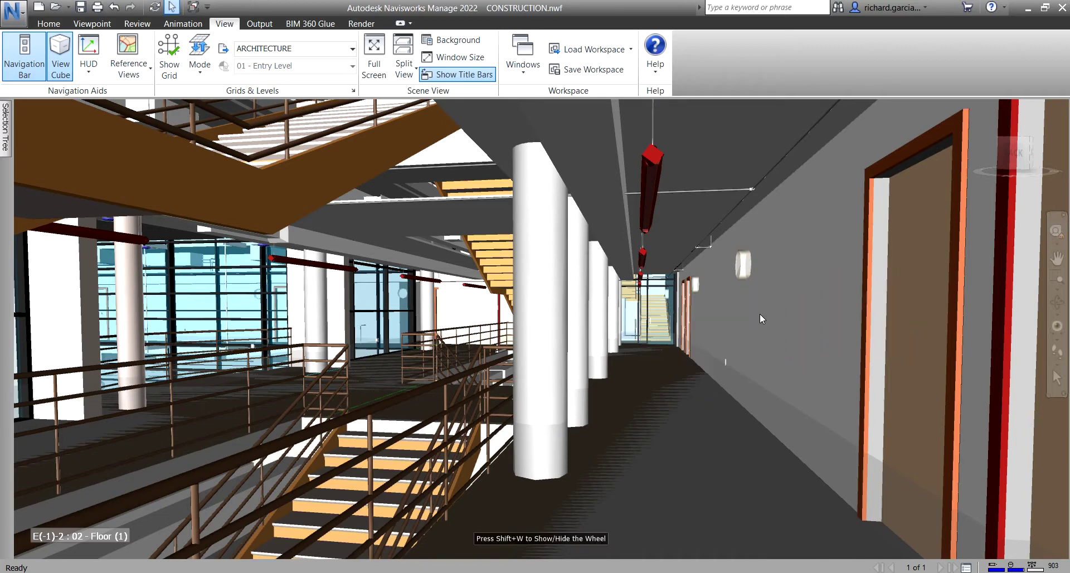
Step: Pan down to the Entry Level and Zoom Window in on the glass doors and red frames
click(1057, 260)
drag(733, 346, 719, 151)
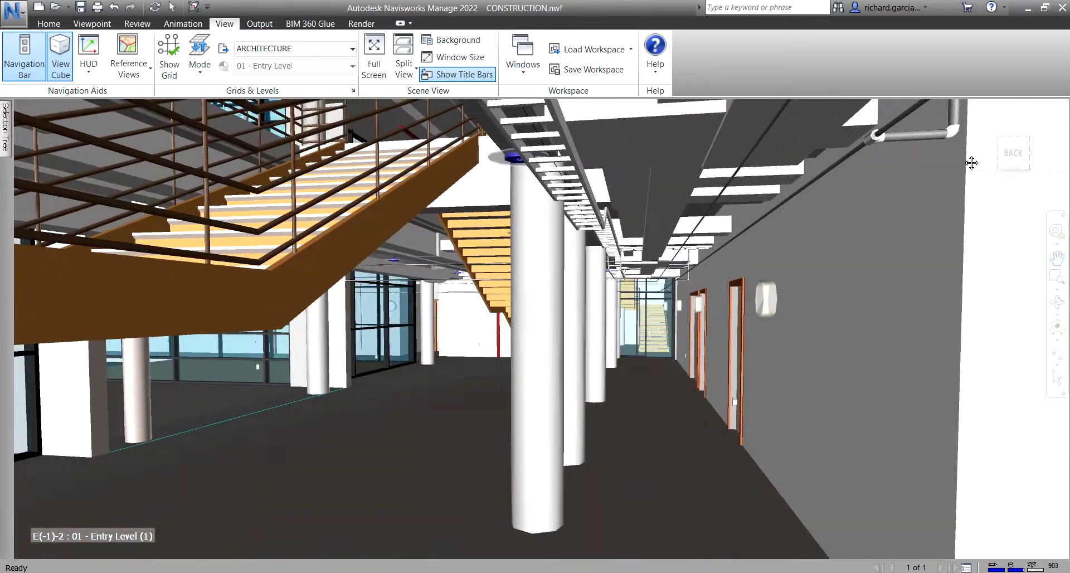
click(1056, 278)
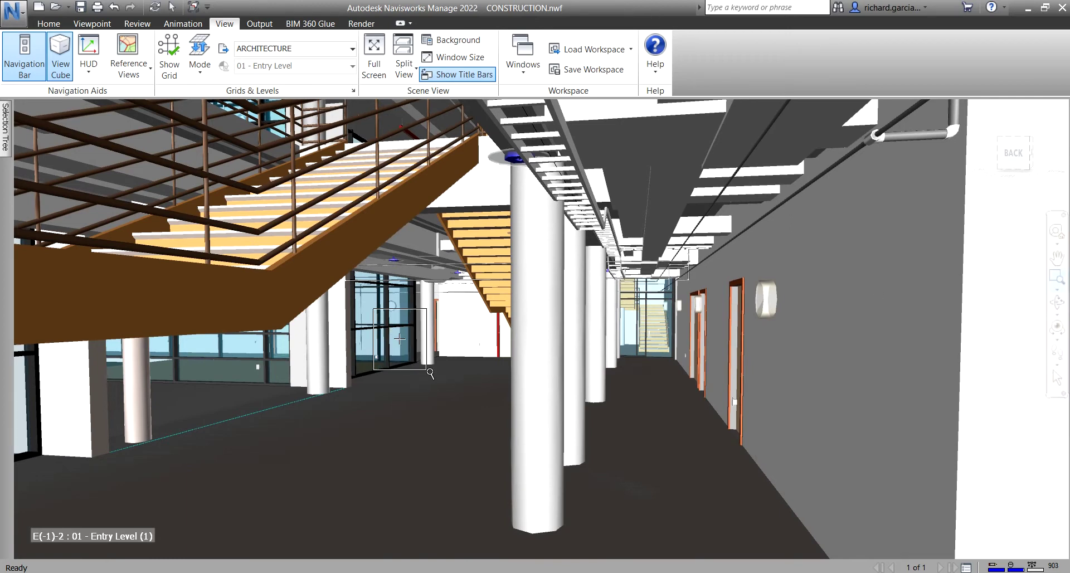
drag(456, 382, 457, 382)
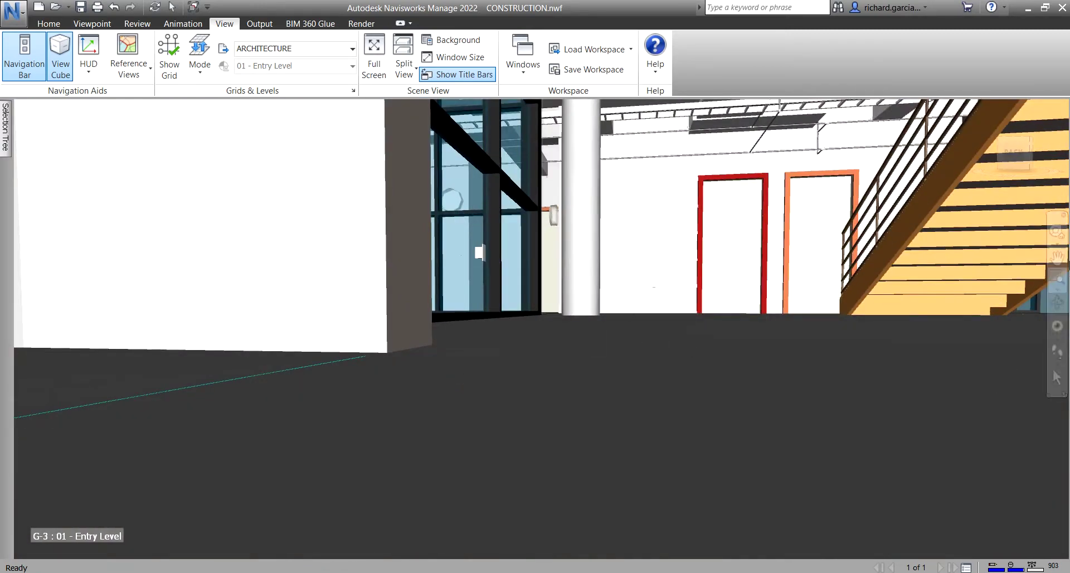
Step: Pan to reframe the lobby, keep Zoom Window, and orbit to look beneath the stair
click(1056, 256)
drag(641, 248, 508, 335)
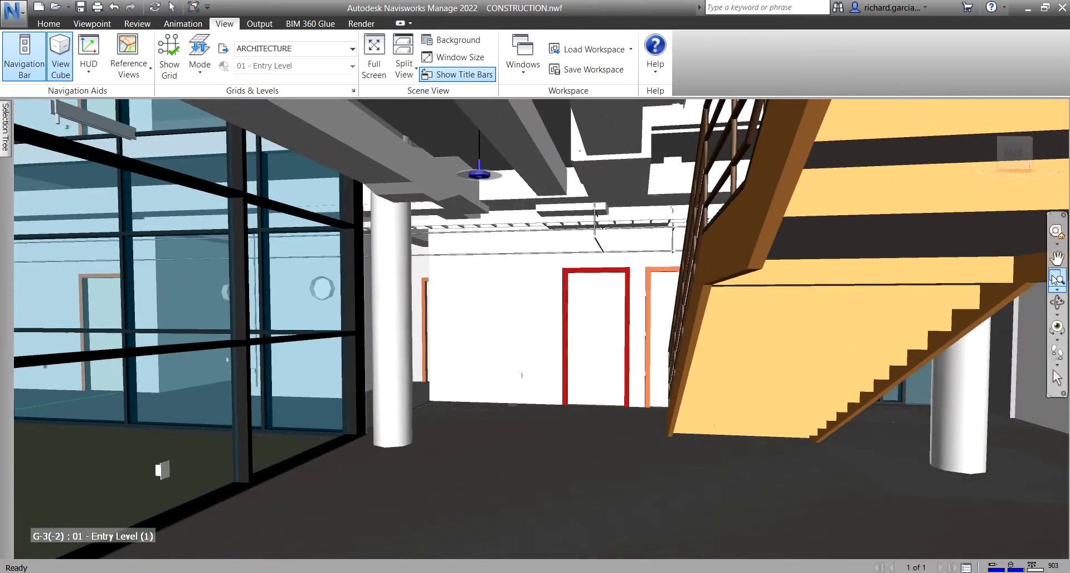
click(1057, 289)
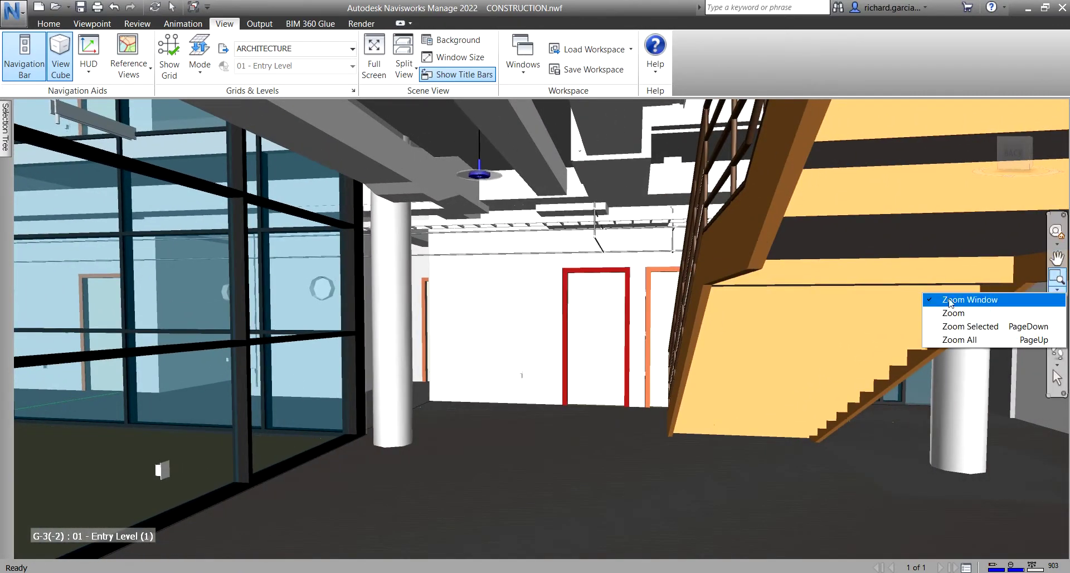
click(1037, 300)
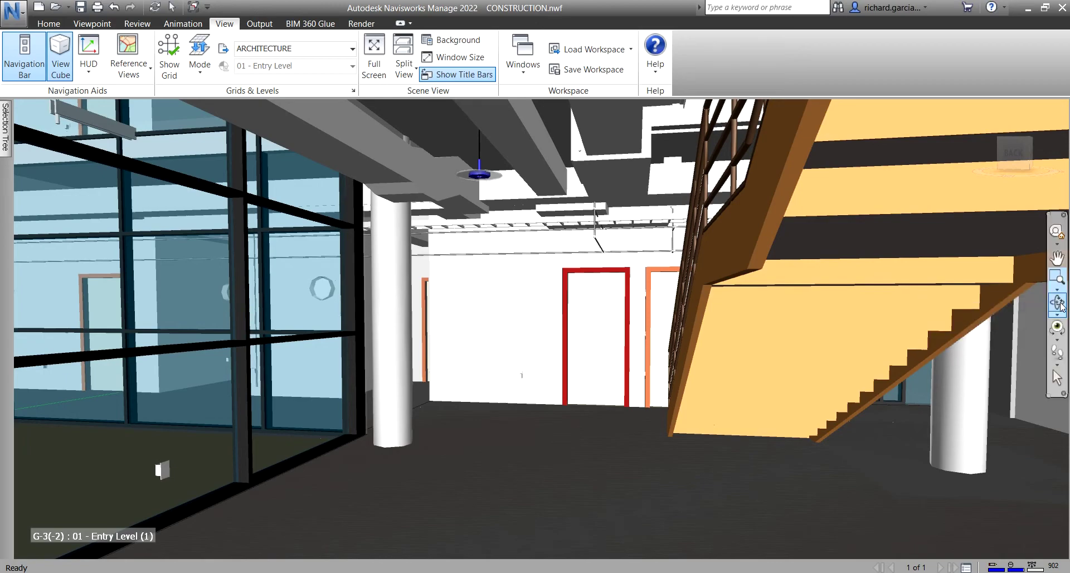
drag(605, 366, 205, 362)
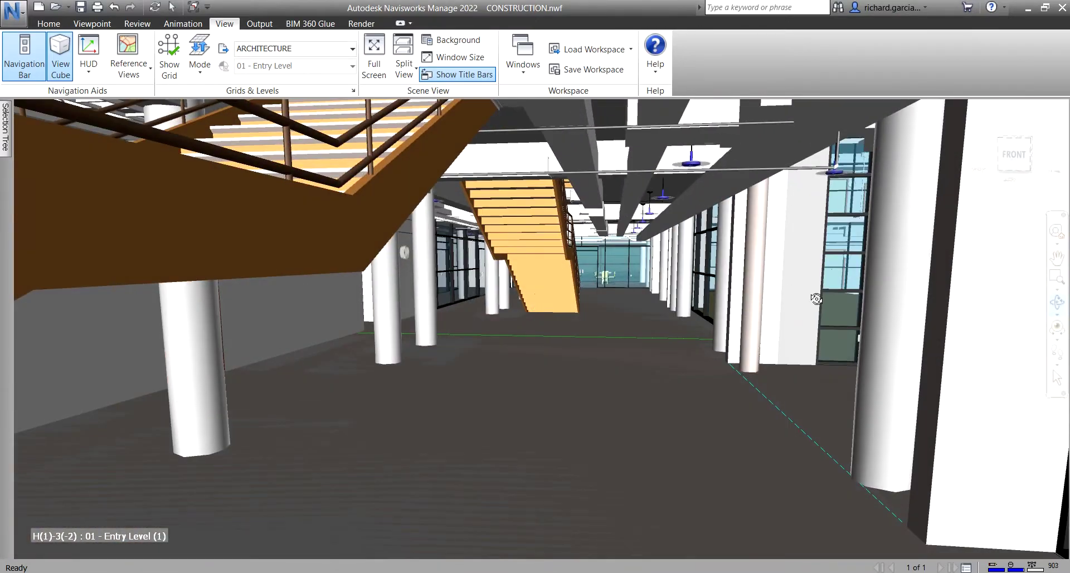
Step: Walk down the lobby, then select columns and ceiling beams, ending on the diagonal beam
click(1058, 355)
drag(652, 337, 558, 291)
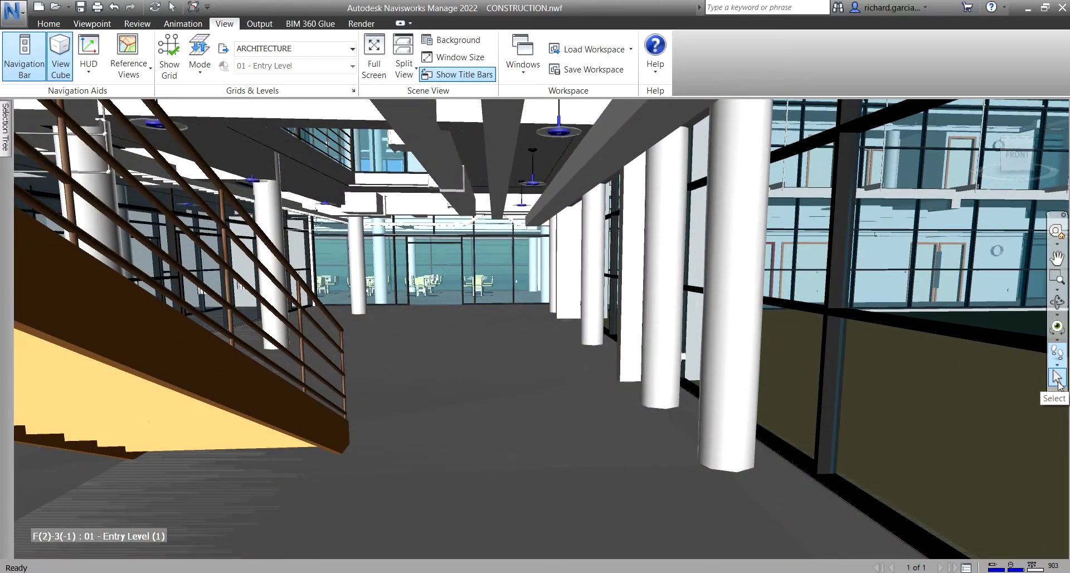
click(740, 287)
click(668, 269)
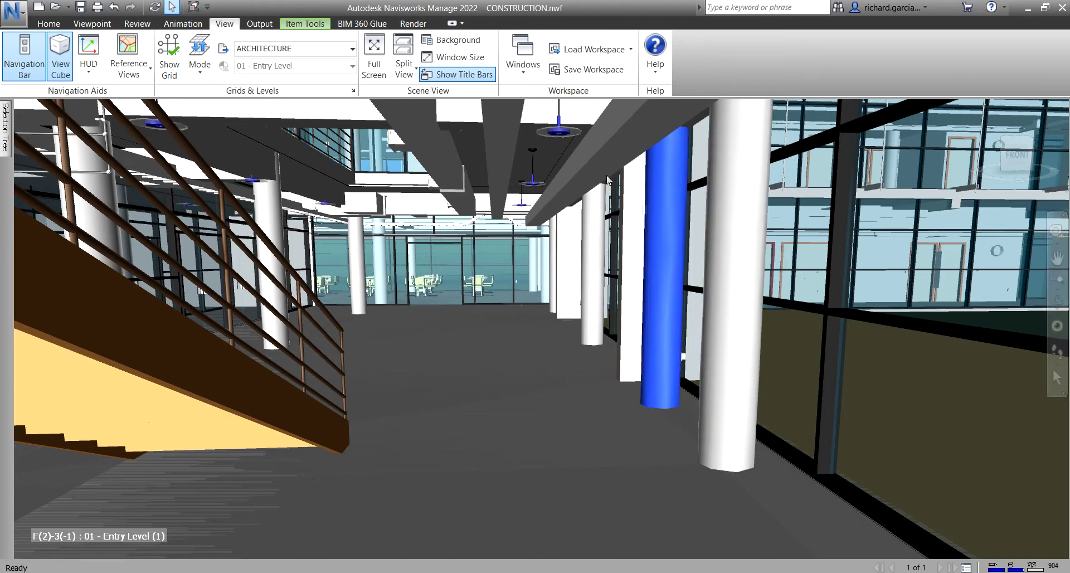
click(568, 166)
click(500, 146)
click(437, 159)
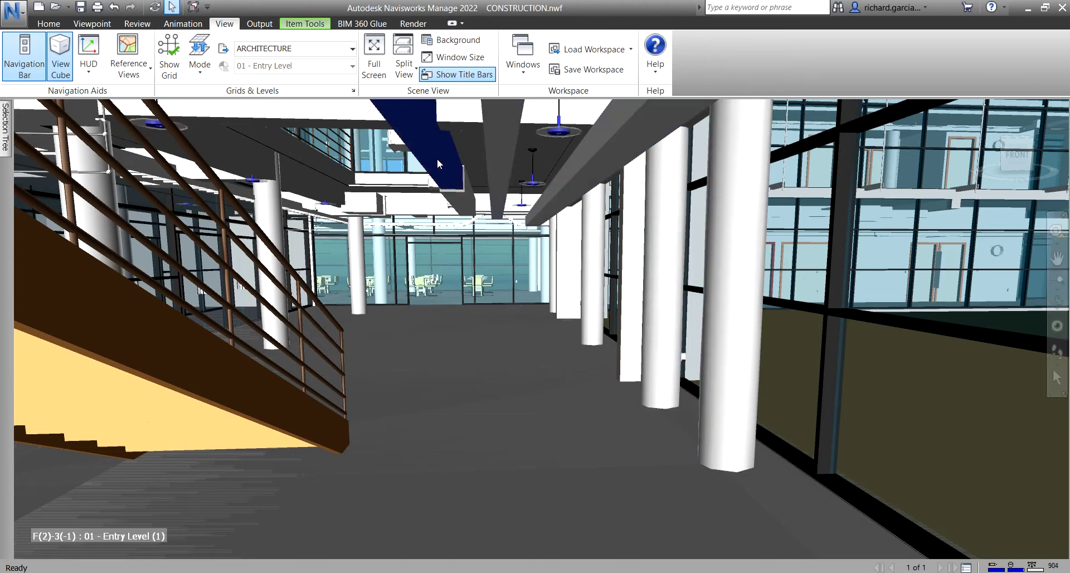
click(587, 173)
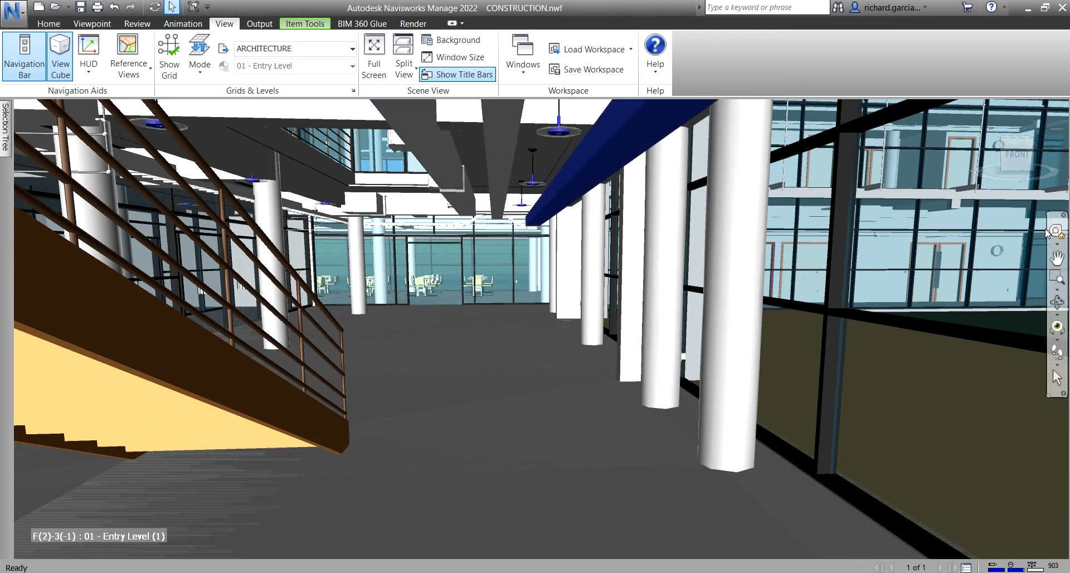